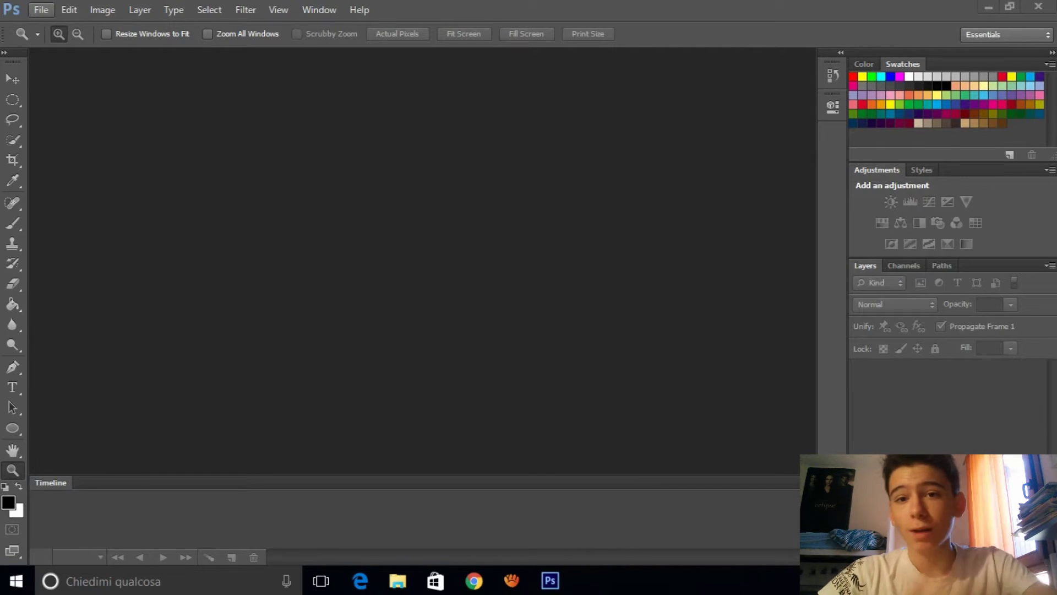
Bring up the Open dialog from the File menu
{"action": "left_click", "coordinate": [41, 10]}
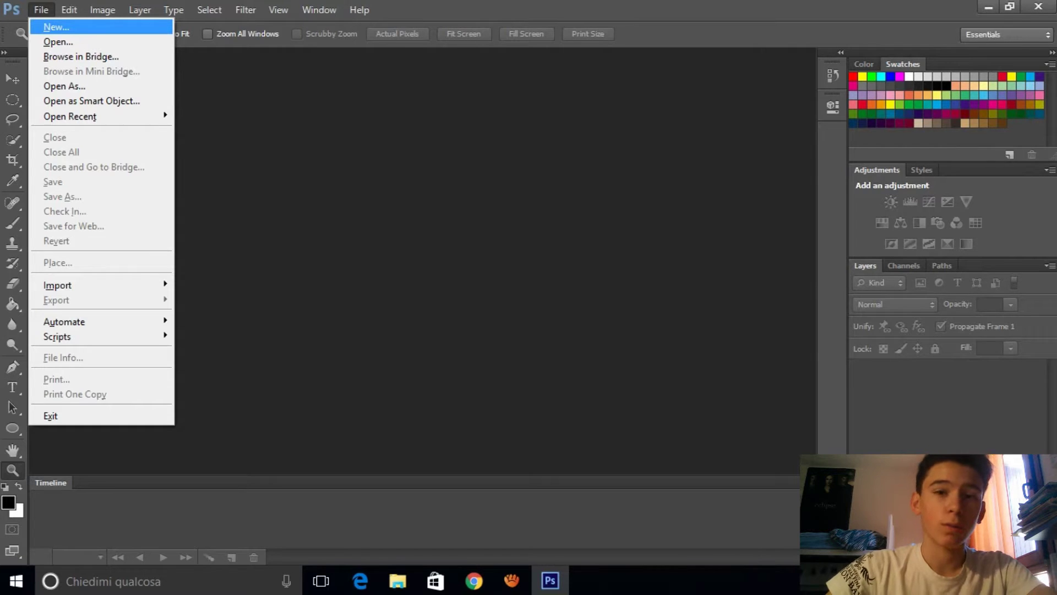
{"action": "key", "text": "Escape"}
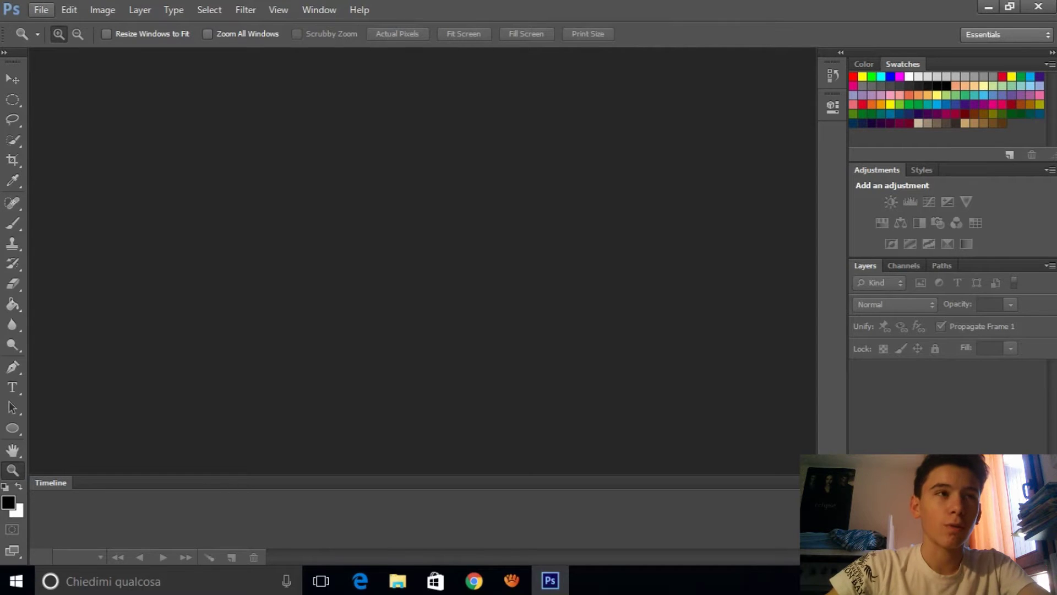
{"action": "left_click", "coordinate": [40, 9]}
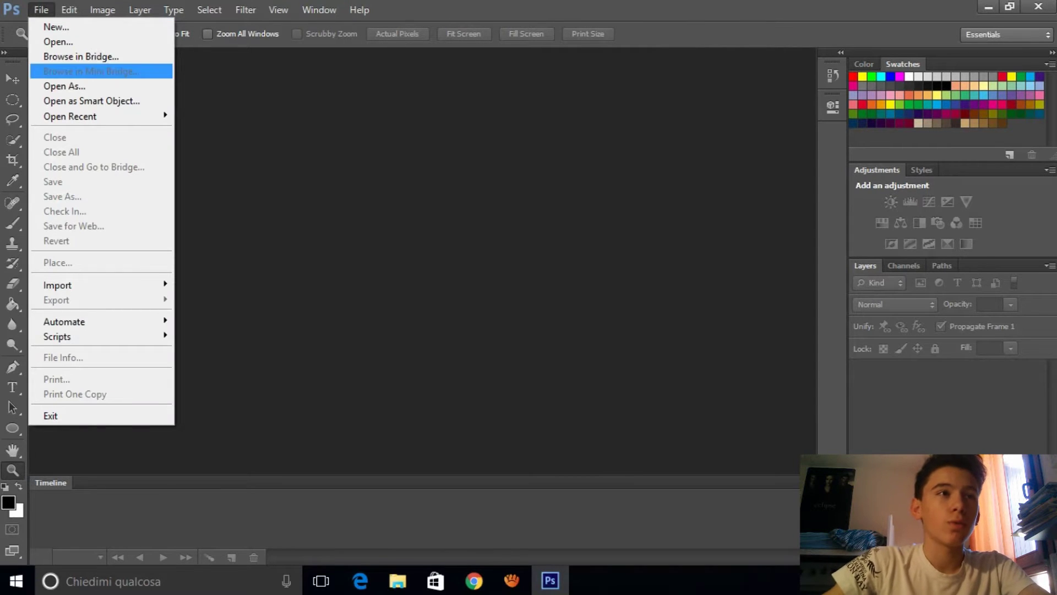
{"action": "left_click", "coordinate": [58, 41]}
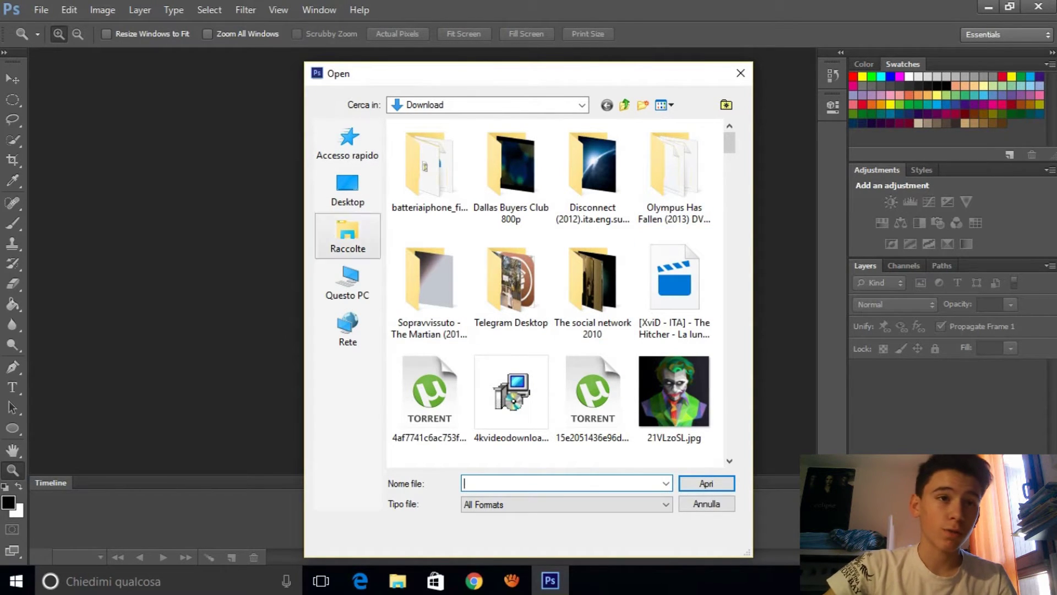
Open brufoli in faccia.jpg from the Download folder
{"action": "left_click", "coordinate": [347, 281]}
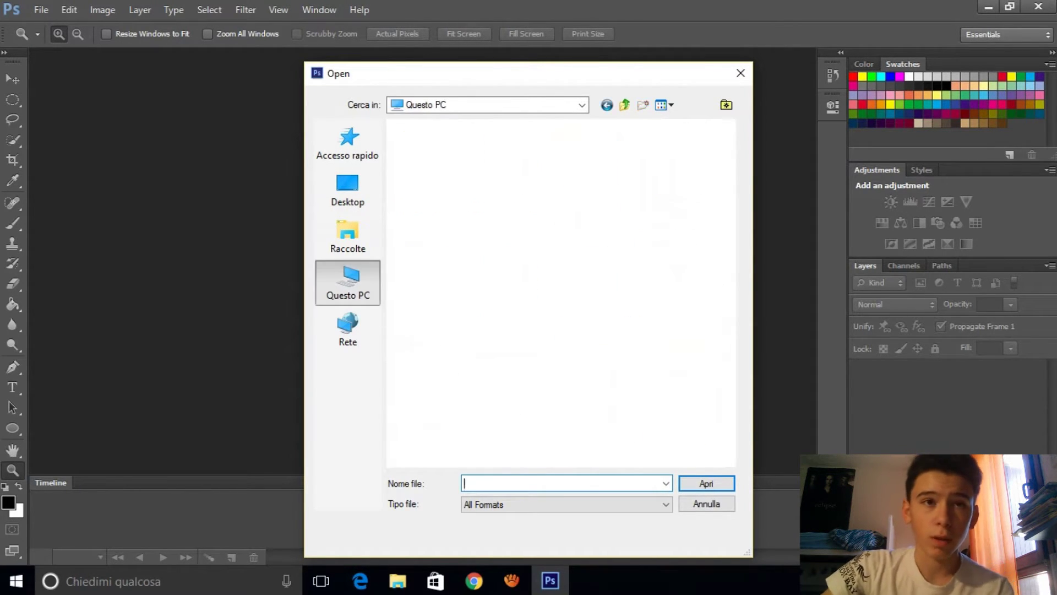
{"action": "double_click", "coordinate": [440, 238]}
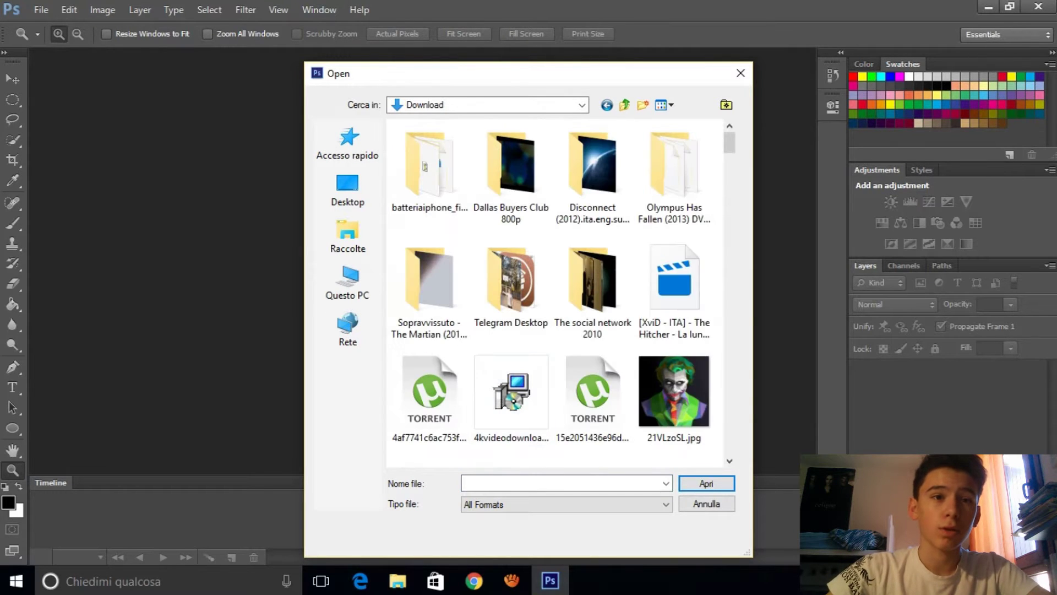
{"action": "type", "text": "bru"}
{"action": "key", "text": "Down"}
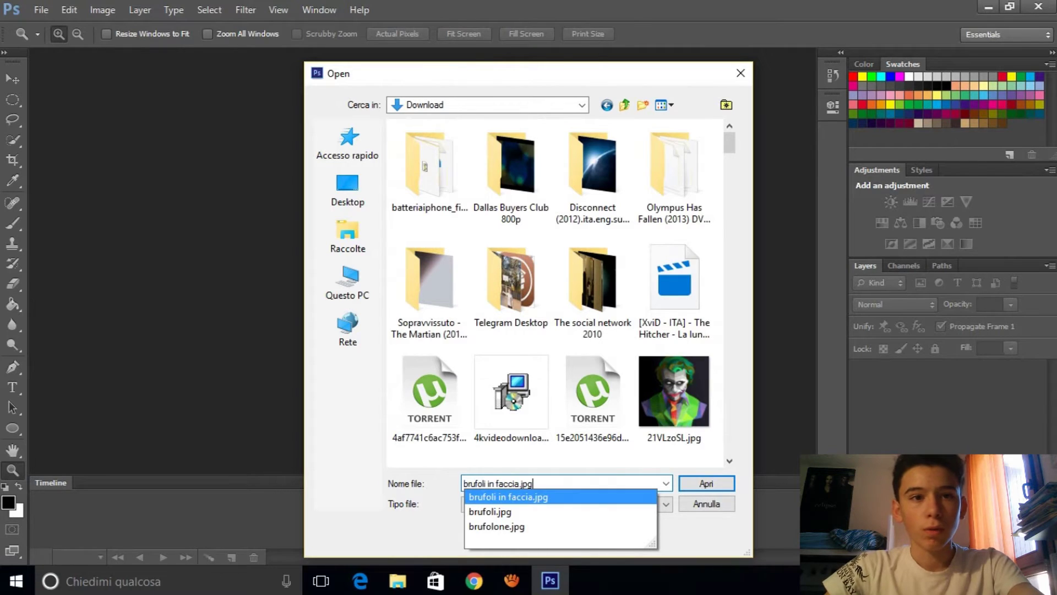
{"action": "key", "text": "Return"}
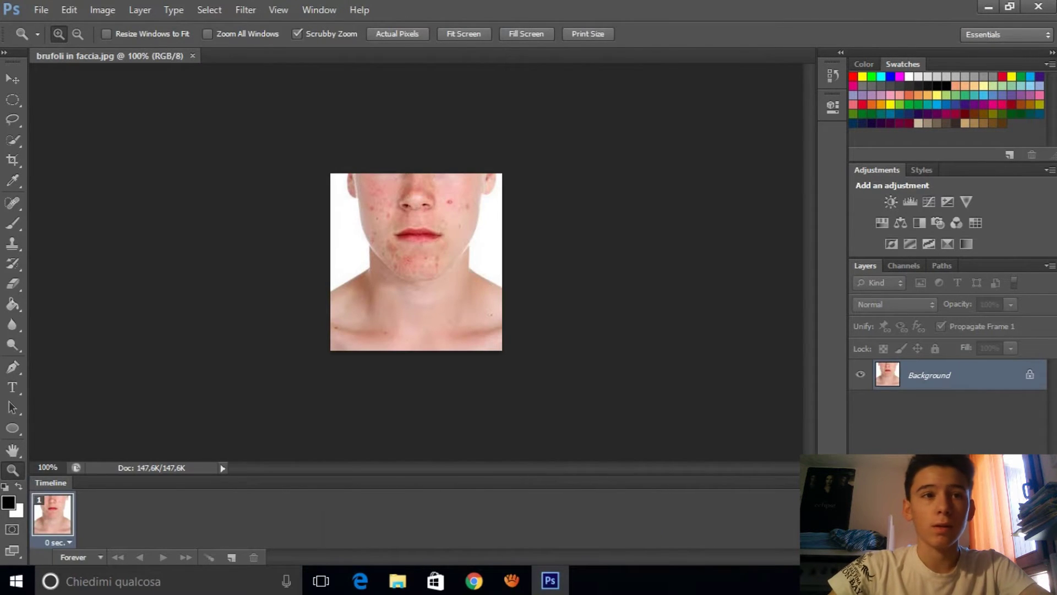
Zoom in on the chin acne, then switch to Chrome's Google Images acne results
{"action": "left_click_drag", "start_coordinate": [417, 261], "coordinate": [474, 261]}
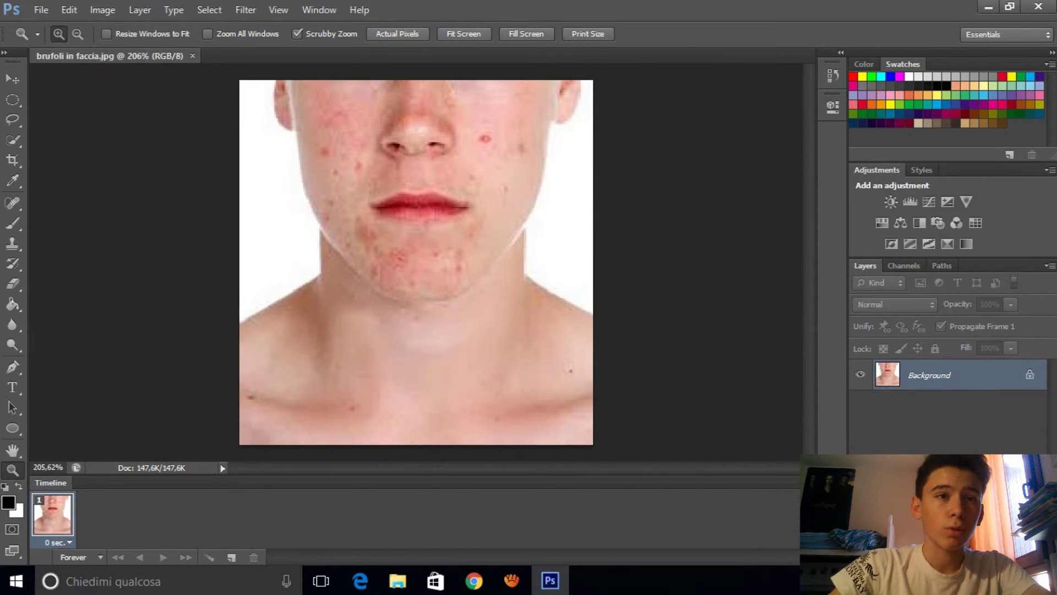
{"action": "mouse_move", "coordinate": [473, 262]}
{"action": "left_mouse_down"}
{"action": "mouse_move", "coordinate": [463, 261]}
{"action": "mouse_move", "coordinate": [496, 250]}
{"action": "left_mouse_up"}
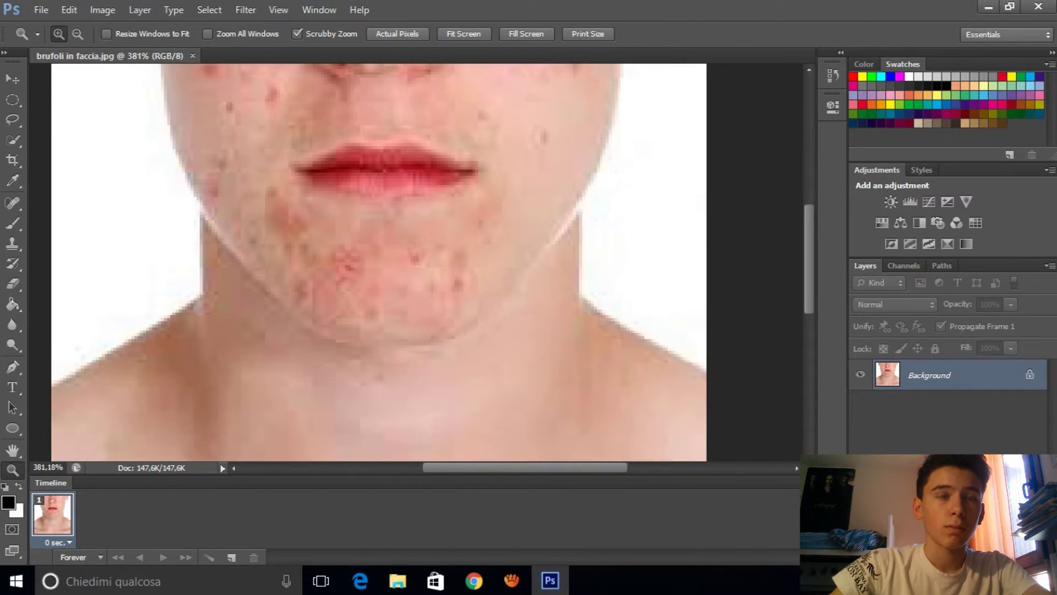
{"action": "left_click", "coordinate": [474, 580]}
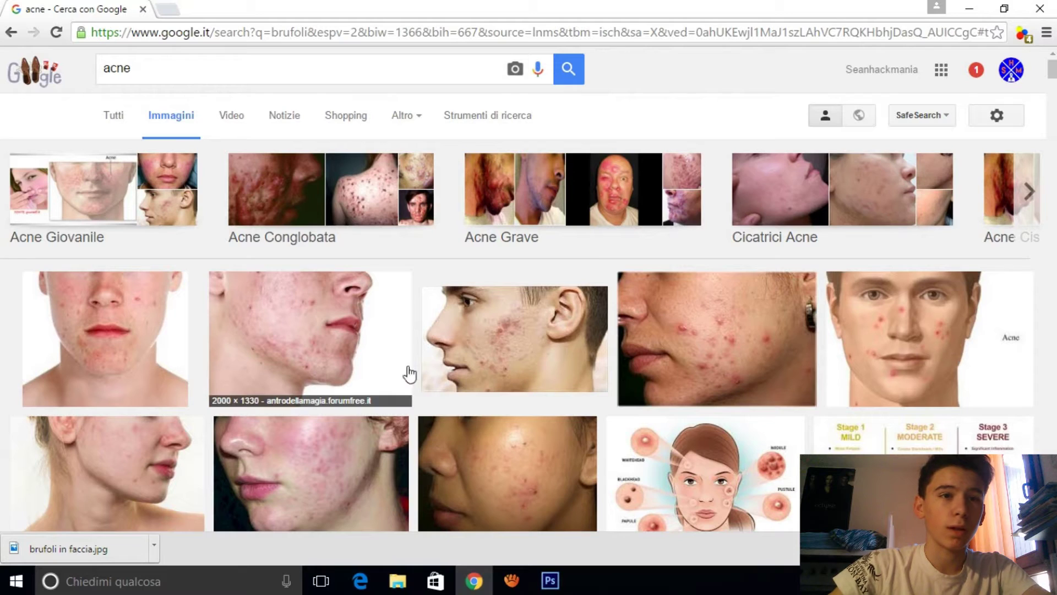
Save the acne-covered cheek photo from its preview using Salva immagine con nome
{"action": "left_click", "coordinate": [757, 343]}
{"action": "right_click", "coordinate": [405, 372]}
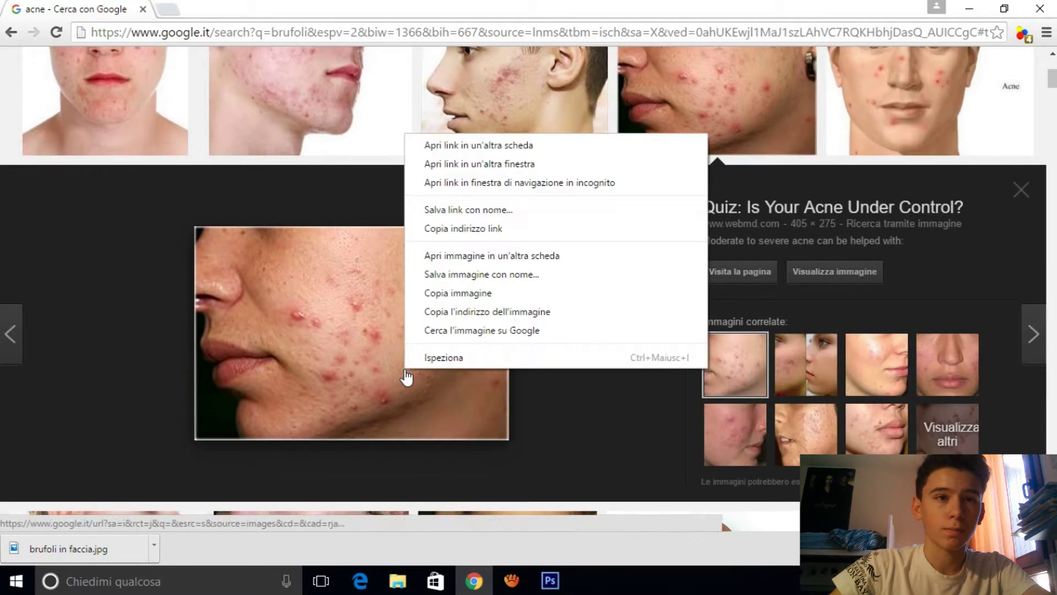
{"action": "left_click", "coordinate": [484, 274]}
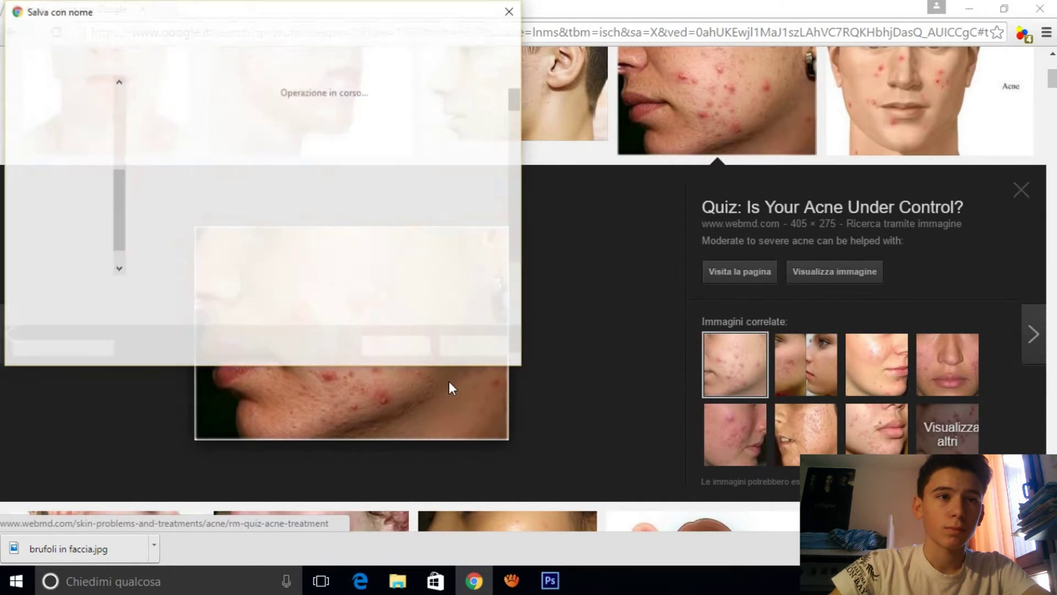
{"action": "key", "text": "Return"}
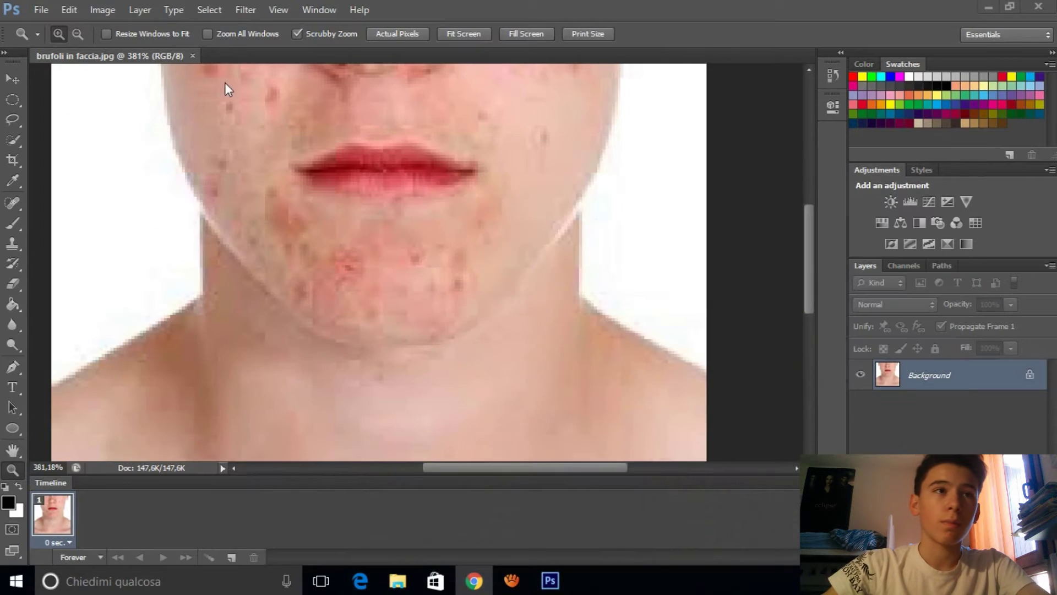
Close the chin photo and browse the Open dialog for the saved cheek image
{"action": "key", "text": "ctrl+w"}
{"action": "left_click", "coordinate": [41, 9]}
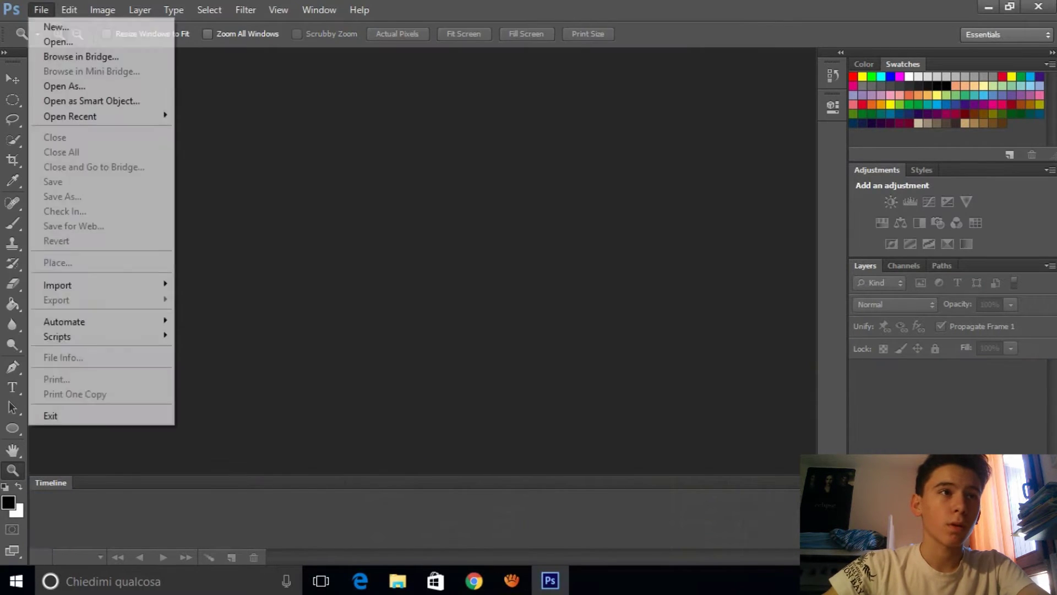
{"action": "left_click", "coordinate": [57, 41]}
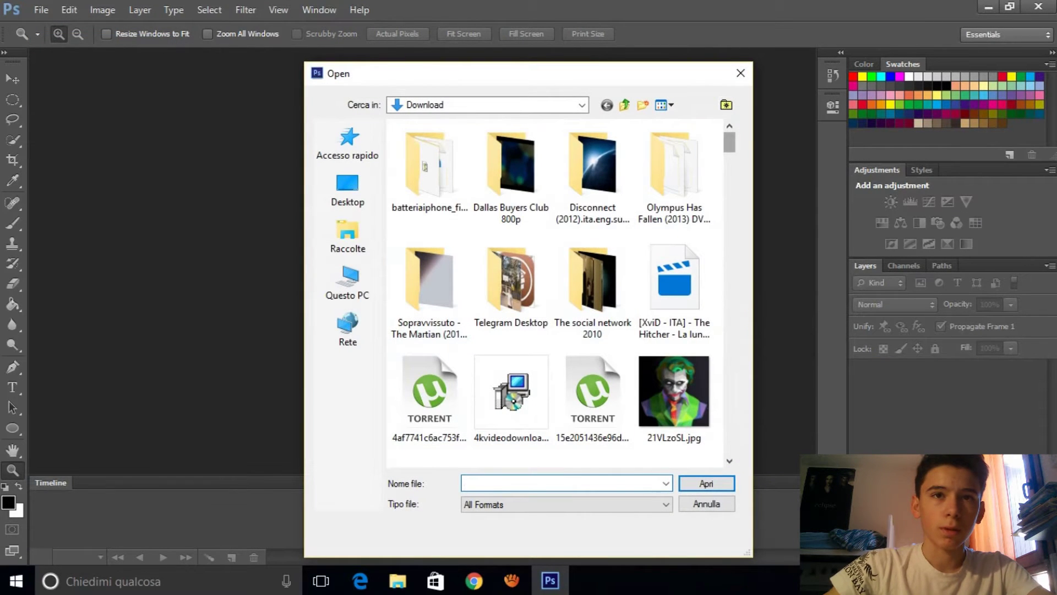
{"action": "scroll", "coordinate": [551, 292], "scroll_direction": "down", "scroll_amount": 5}
{"action": "scroll", "coordinate": [551, 291], "scroll_direction": "down", "scroll_amount": 5}
{"action": "scroll", "coordinate": [550, 292], "scroll_direction": "down", "scroll_amount": 3}
{"action": "scroll", "coordinate": [551, 291], "scroll_direction": "up", "scroll_amount": 2}
{"action": "scroll", "coordinate": [551, 292], "scroll_direction": "down", "scroll_amount": 5}
{"action": "scroll", "coordinate": [550, 292], "scroll_direction": "down", "scroll_amount": 5}
{"action": "scroll", "coordinate": [551, 292], "scroll_direction": "down", "scroll_amount": 3}
{"action": "scroll", "coordinate": [551, 292], "scroll_direction": "down", "scroll_amount": 2}
{"action": "scroll", "coordinate": [556, 292], "scroll_direction": "down", "scroll_amount": 2}
{"action": "scroll", "coordinate": [556, 292], "scroll_direction": "down", "scroll_amount": 5}
{"action": "scroll", "coordinate": [556, 292], "scroll_direction": "down", "scroll_amount": 3}
{"action": "scroll", "coordinate": [556, 292], "scroll_direction": "down", "scroll_amount": 5}
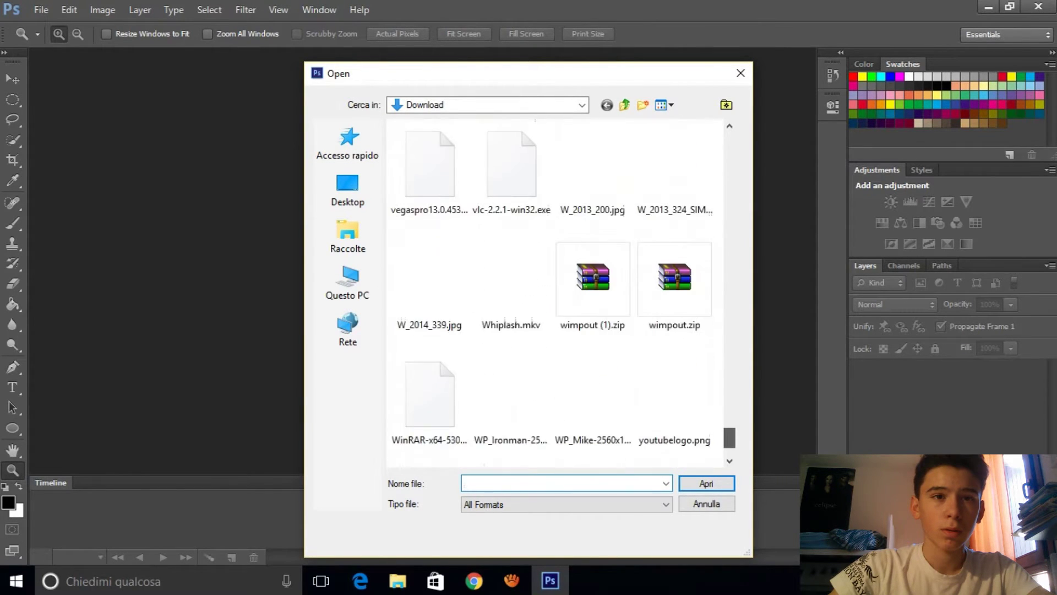
{"action": "scroll", "coordinate": [556, 292], "scroll_direction": "down", "scroll_amount": 2}
{"action": "scroll", "coordinate": [556, 292], "scroll_direction": "up", "scroll_amount": 4}
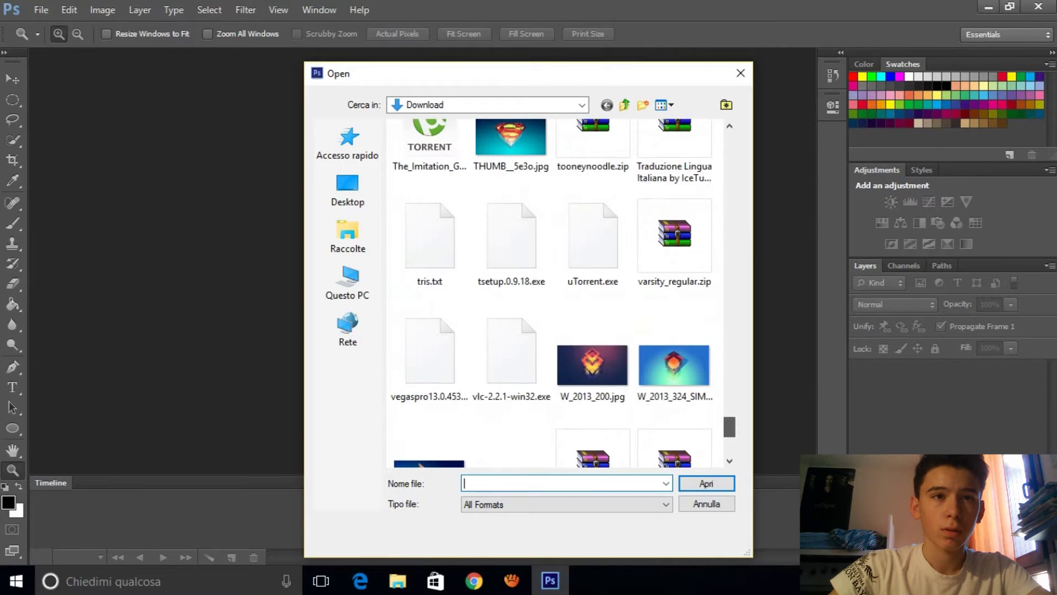
{"action": "scroll", "coordinate": [556, 292], "scroll_direction": "up", "scroll_amount": 2}
{"action": "scroll", "coordinate": [556, 292], "scroll_direction": "up", "scroll_amount": 5}
{"action": "scroll", "coordinate": [556, 292], "scroll_direction": "up", "scroll_amount": 1}
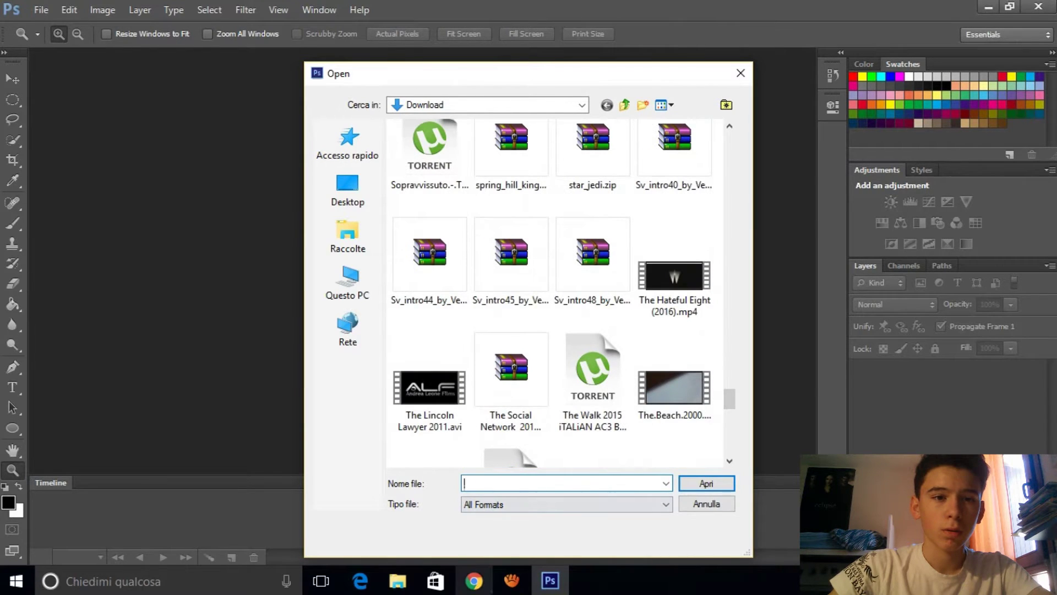
Open the dermnet cheek acne photo and fit it to the screen
{"action": "left_click", "coordinate": [483, 581]}
{"action": "left_click", "coordinate": [483, 580]}
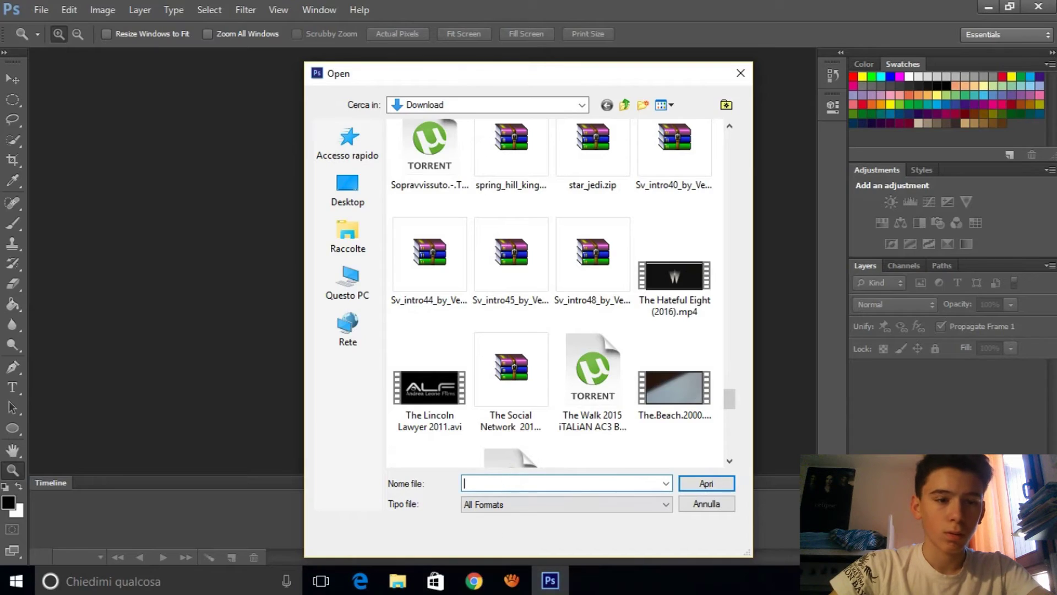
{"action": "type", "text": "der"}
{"action": "key", "text": "Down"}
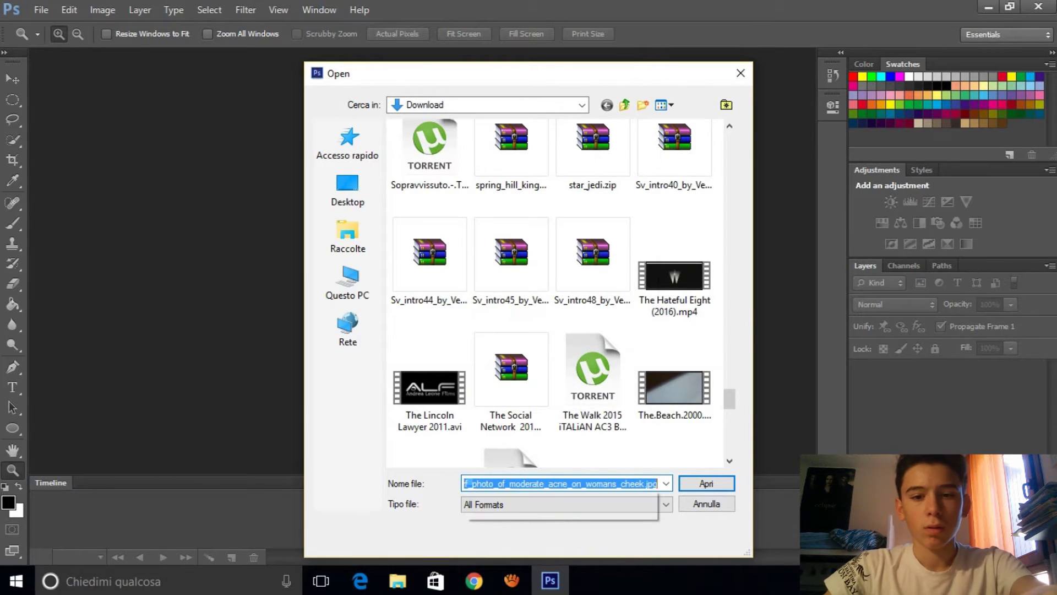
{"action": "key", "text": "Return"}
{"action": "key", "text": "ctrl+0"}
{"action": "scroll", "coordinate": [417, 263], "scroll_direction": "down", "scroll_amount": 1}
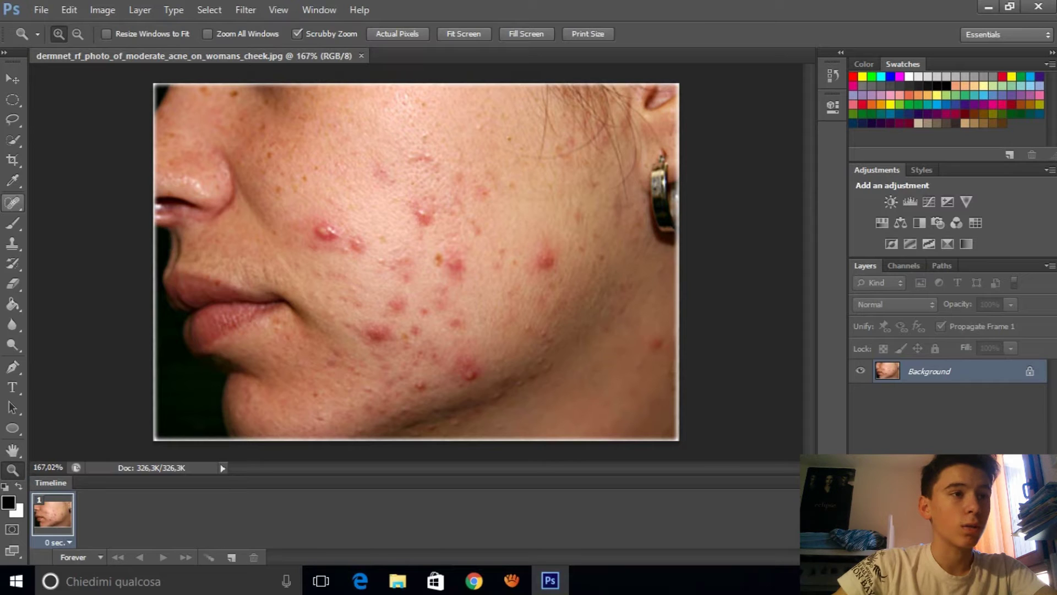
Pick the Spot Healing Brush, enter 77 as brush size, and stroke across the mid-cheek
{"action": "left_click", "coordinate": [12, 203]}
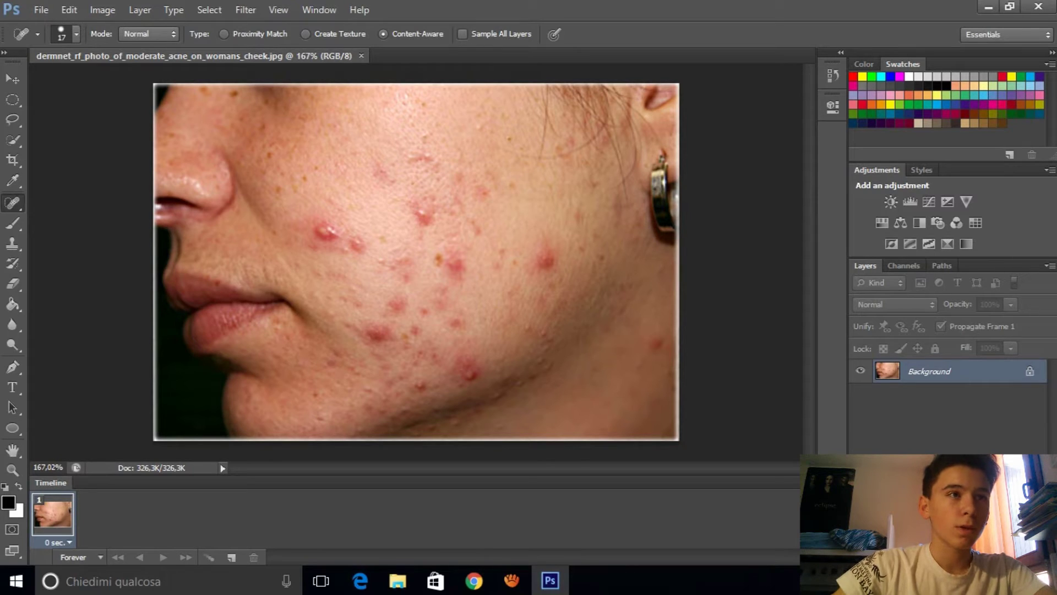
{"action": "left_click", "coordinate": [76, 34]}
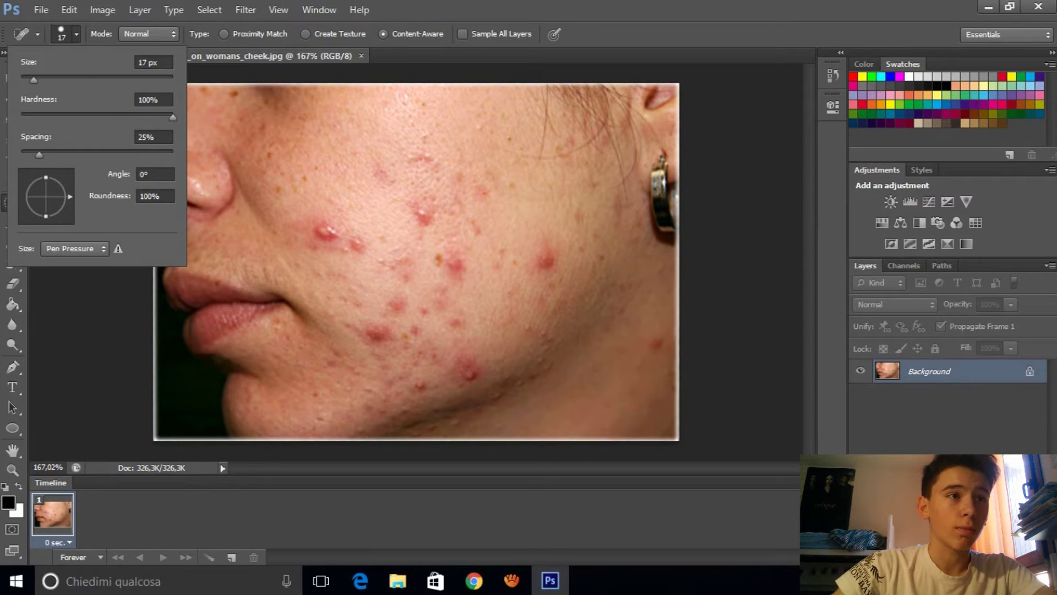
{"action": "type", "text": "77"}
{"action": "key", "text": "Return"}
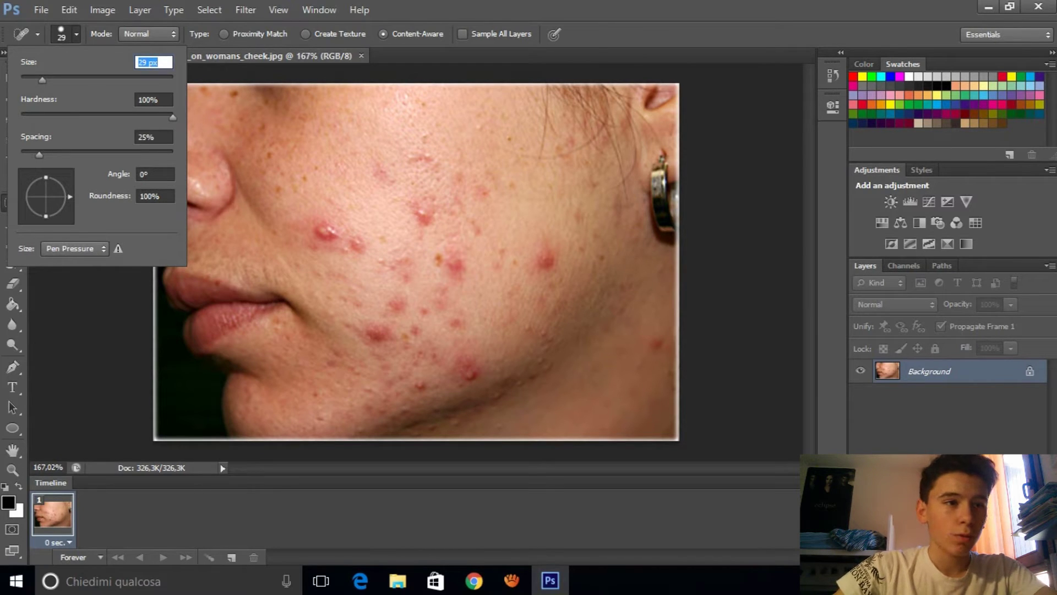
{"action": "key", "text": "Return"}
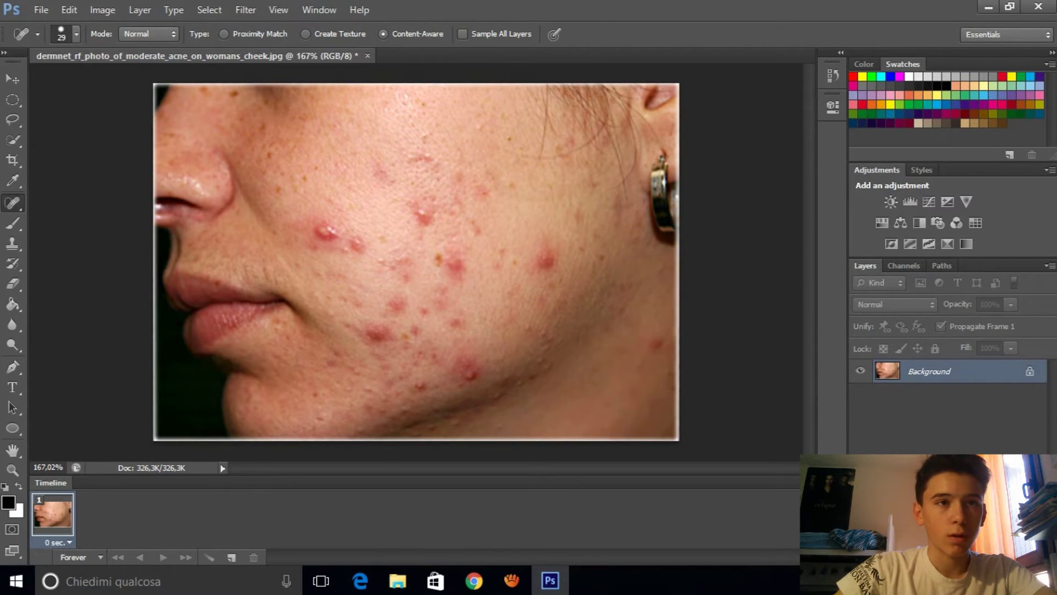
{"action": "mouse_move", "coordinate": [308, 132]}
{"action": "left_mouse_down"}
{"action": "mouse_move", "coordinate": [451, 231]}
{"action": "mouse_move", "coordinate": [441, 193]}
{"action": "left_mouse_up"}
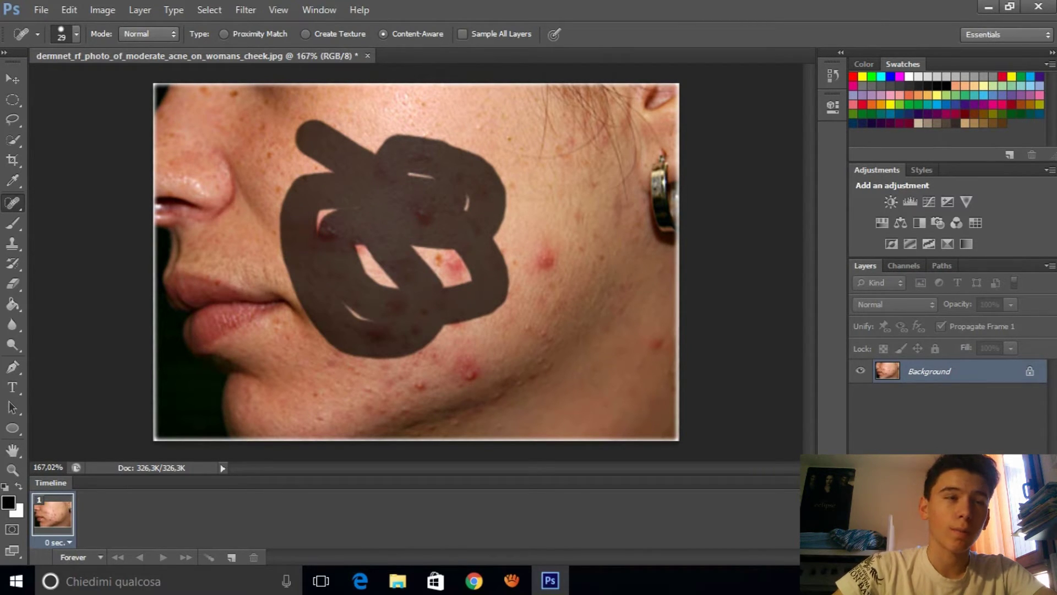
{"action": "left_click", "coordinate": [69, 10]}
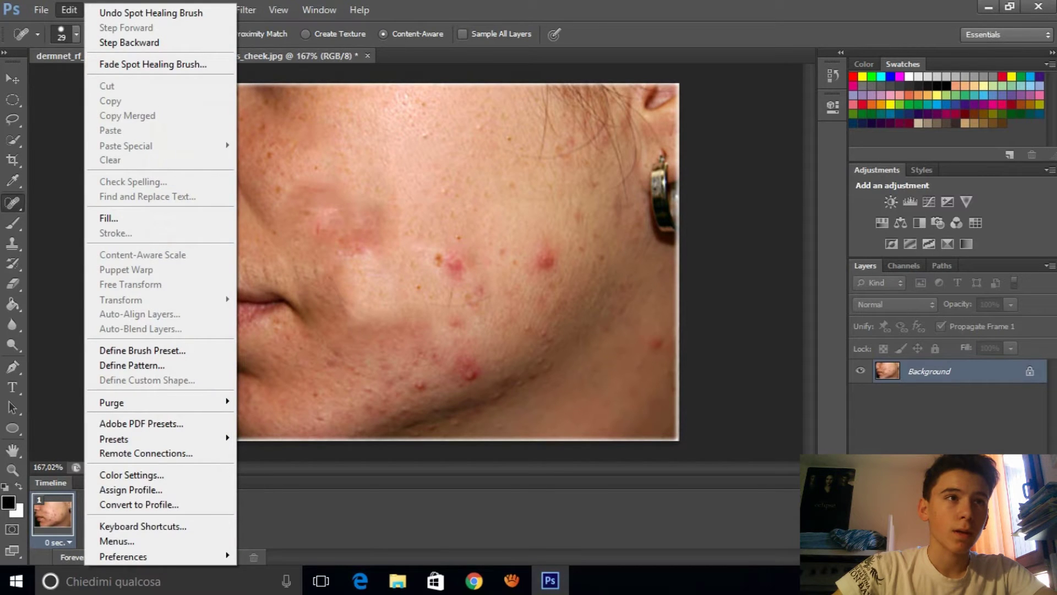
{"action": "left_click", "coordinate": [149, 13]}
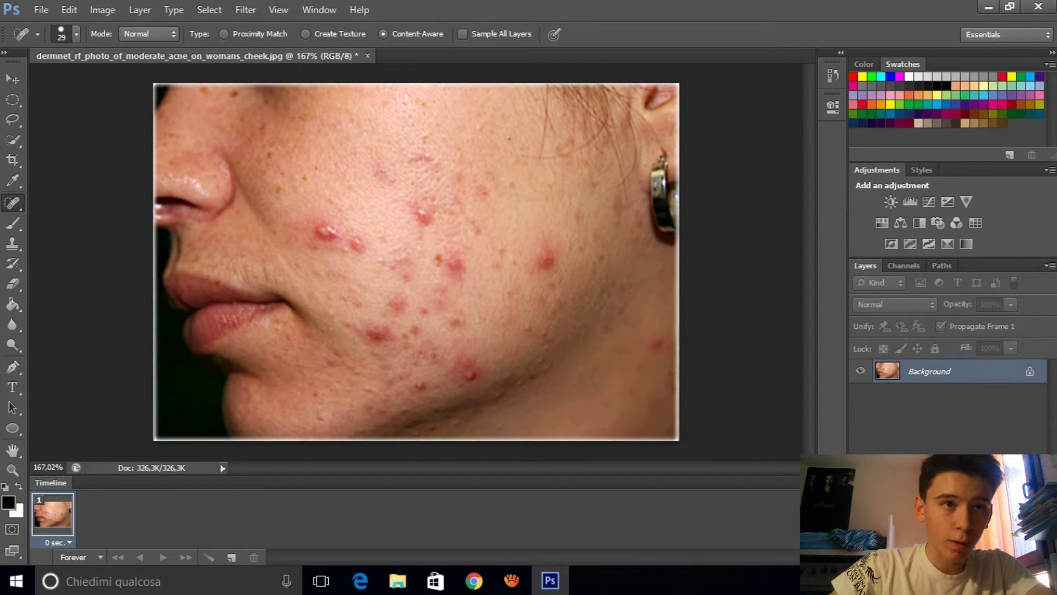
Heal the pimples on the left side of the middle and lower cheek
{"action": "left_click", "coordinate": [327, 231]}
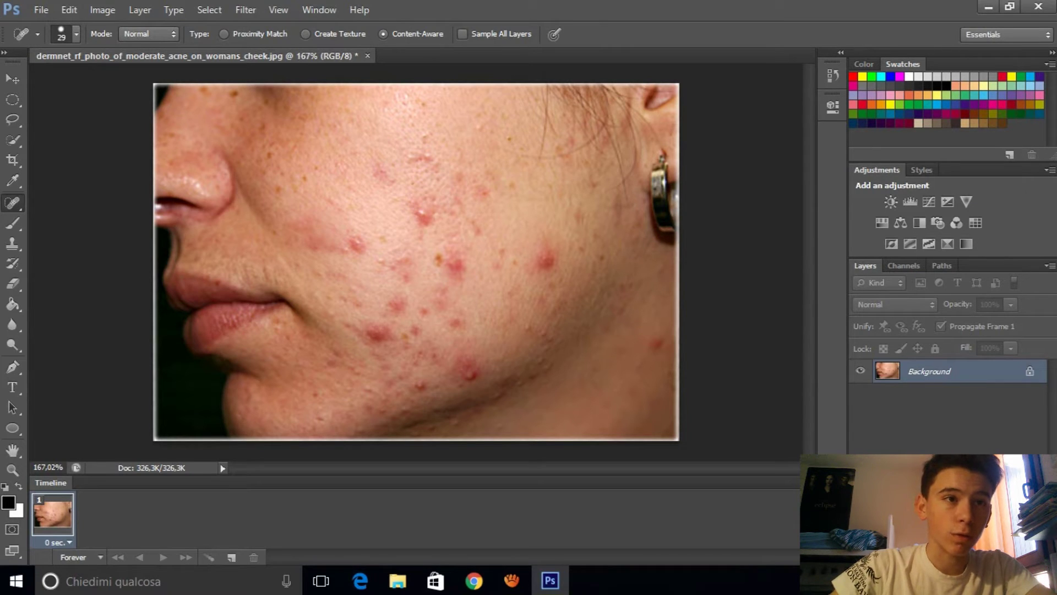
{"action": "left_click", "coordinate": [321, 241]}
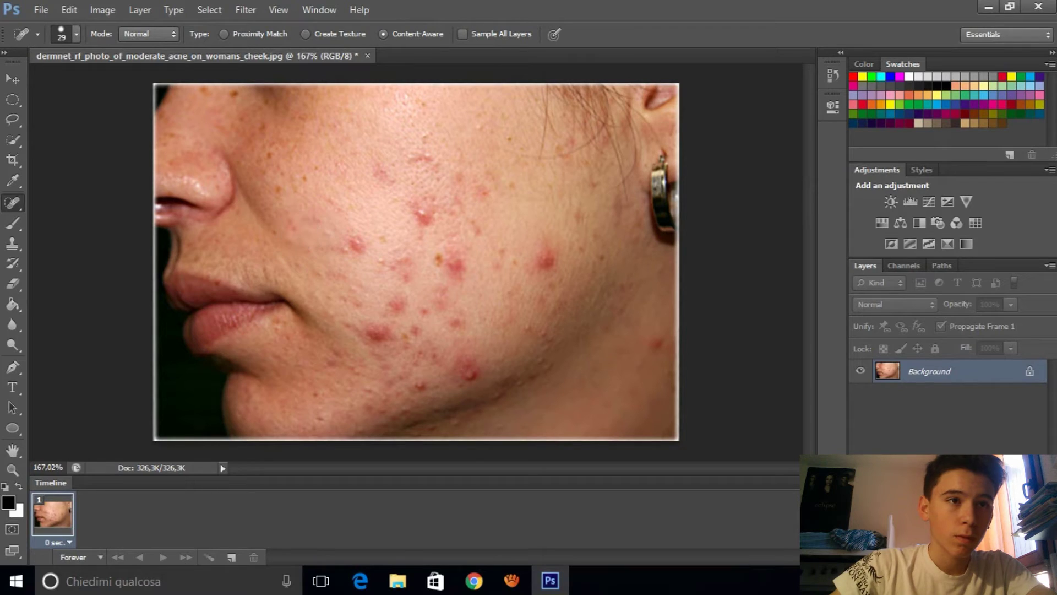
{"action": "left_click", "coordinate": [317, 258]}
{"action": "left_click", "coordinate": [293, 245]}
{"action": "left_click", "coordinate": [304, 255]}
{"action": "left_click", "coordinate": [296, 242]}
{"action": "left_click", "coordinate": [303, 221]}
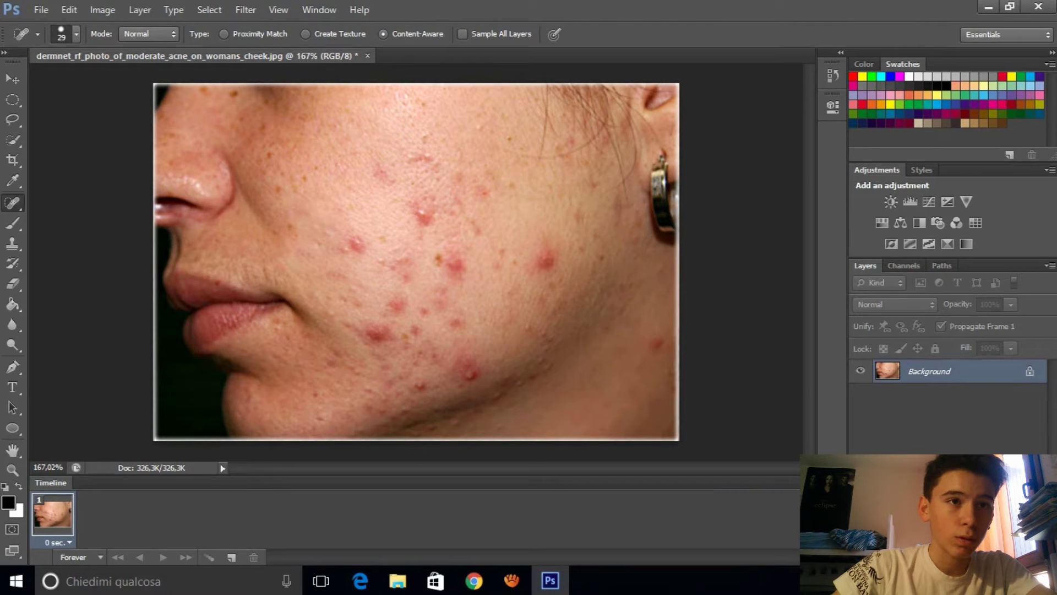
Heal the red pimples near the ear and on the right side of the cheek
{"action": "left_click", "coordinate": [548, 258]}
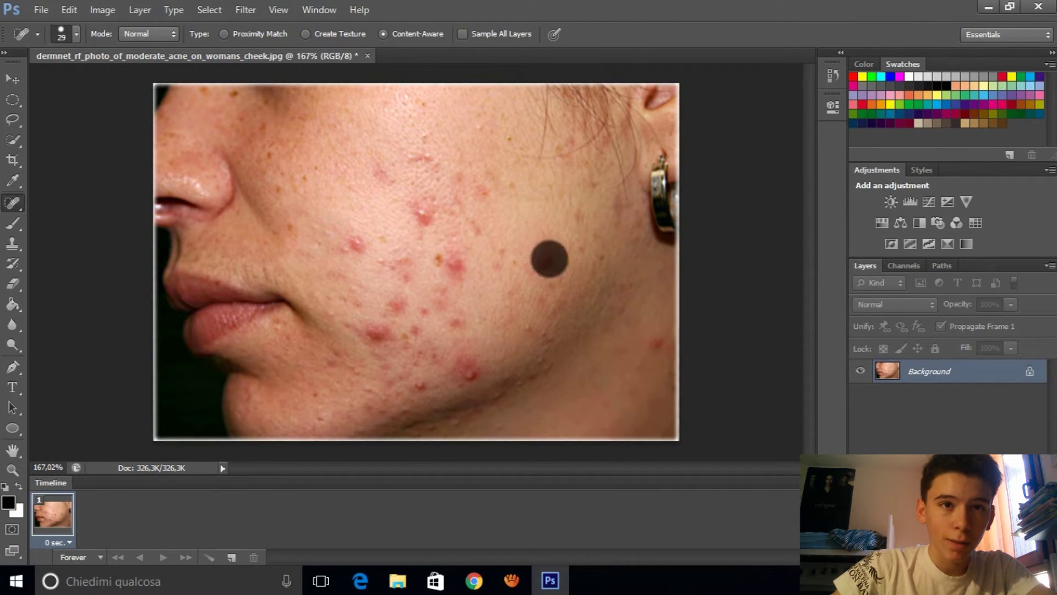
{"action": "left_click", "coordinate": [547, 251]}
{"action": "left_click", "coordinate": [555, 264]}
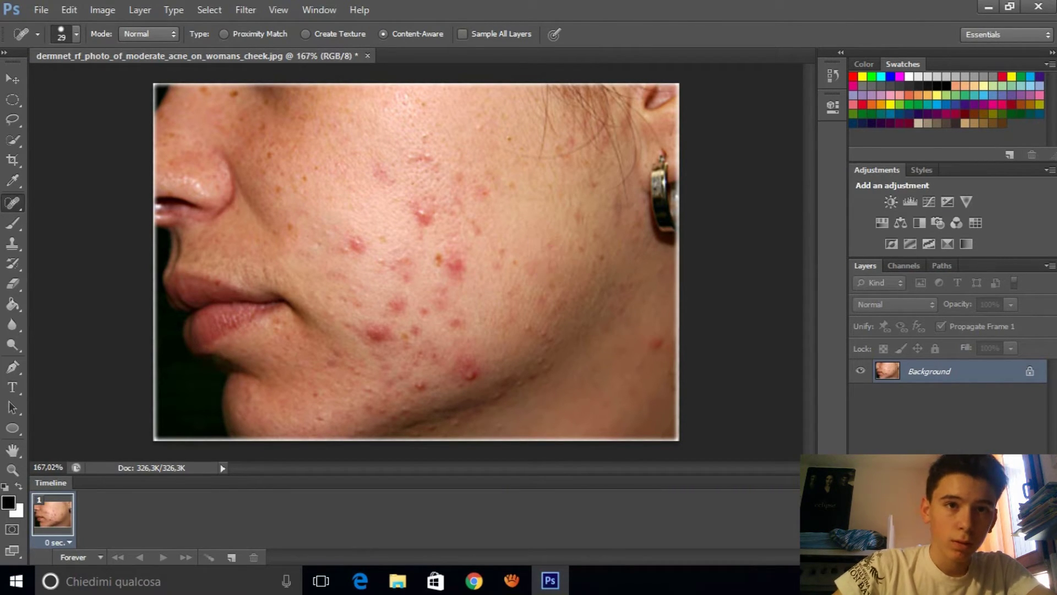
{"action": "left_click", "coordinate": [501, 266]}
{"action": "left_click", "coordinate": [504, 260]}
{"action": "left_click", "coordinate": [490, 239]}
Heal pimples on the upper cheek and down through the cheek's centre
{"action": "left_click", "coordinate": [465, 203]}
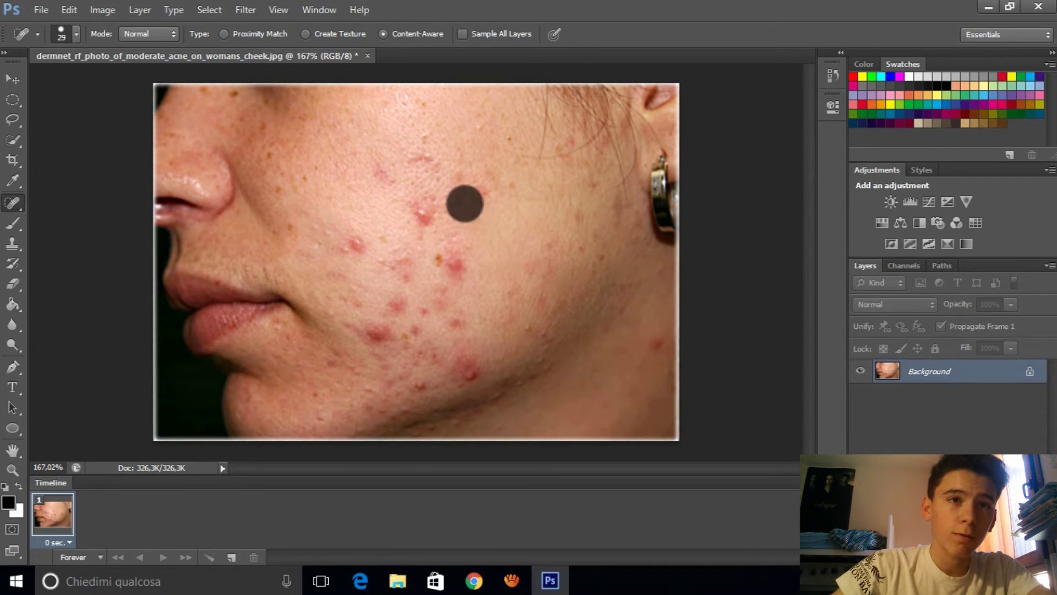
{"action": "left_click", "coordinate": [436, 207]}
{"action": "left_click", "coordinate": [415, 231]}
{"action": "left_click", "coordinate": [406, 270]}
{"action": "left_click", "coordinate": [397, 291]}
{"action": "left_click", "coordinate": [385, 313]}
{"action": "left_click", "coordinate": [384, 334]}
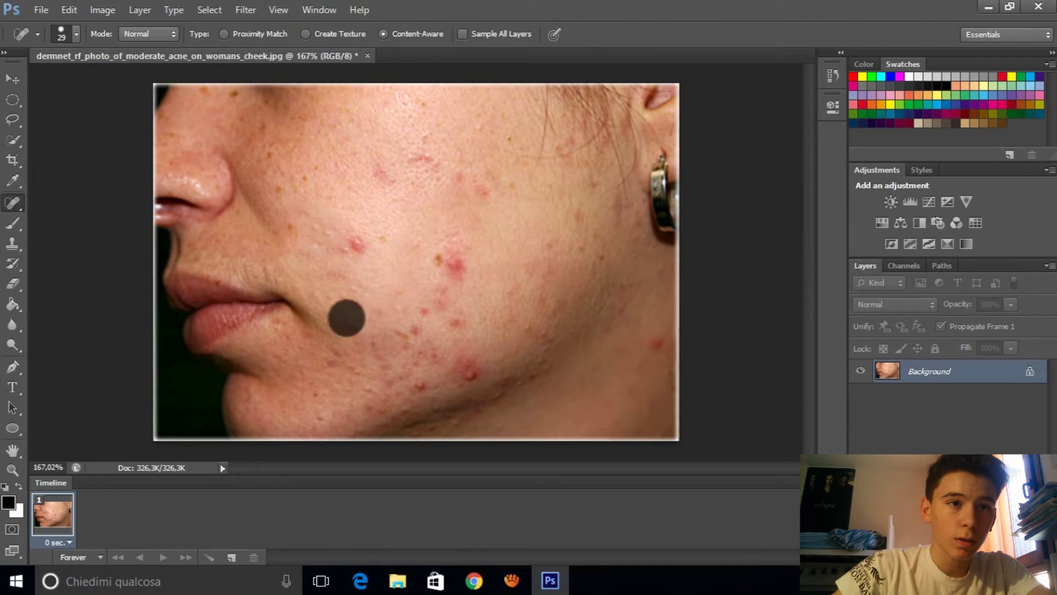
{"action": "left_click", "coordinate": [366, 300]}
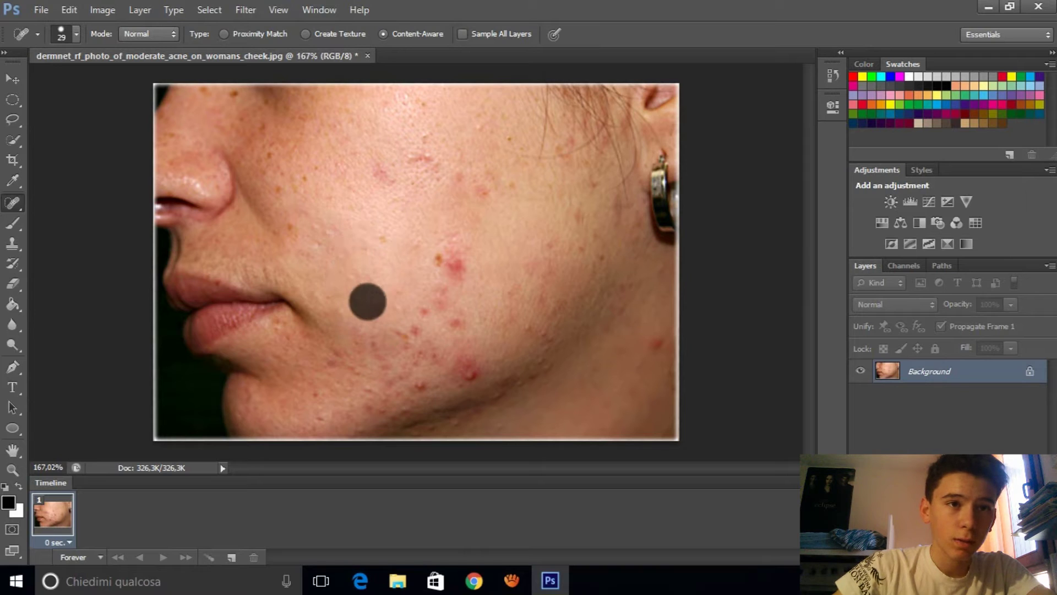
{"action": "left_click", "coordinate": [452, 257]}
Heal the red spots across the lower cheek, near the jaw and chin
{"action": "mouse_move", "coordinate": [443, 281]}
{"action": "left_mouse_down"}
{"action": "mouse_move", "coordinate": [406, 328]}
{"action": "mouse_move", "coordinate": [458, 355]}
{"action": "left_mouse_up"}
{"action": "left_click", "coordinate": [427, 329]}
{"action": "left_click", "coordinate": [463, 373]}
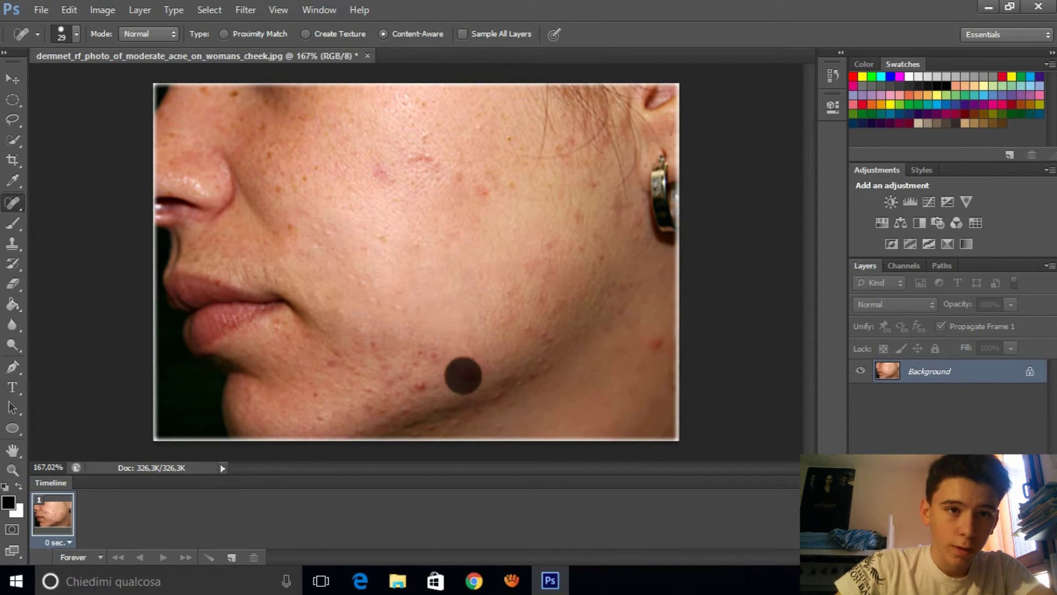
{"action": "left_click", "coordinate": [423, 373]}
{"action": "left_click", "coordinate": [422, 364]}
{"action": "left_click", "coordinate": [389, 365]}
{"action": "left_click", "coordinate": [362, 323]}
{"action": "left_click_drag", "start_coordinate": [352, 327], "coordinate": [355, 358]}
{"action": "left_click", "coordinate": [336, 362]}
Heal the remaining pink spots on the upper cheek
{"action": "left_click", "coordinate": [364, 249]}
{"action": "mouse_move", "coordinate": [412, 173]}
{"action": "left_mouse_down"}
{"action": "mouse_move", "coordinate": [398, 171]}
{"action": "mouse_move", "coordinate": [402, 160]}
{"action": "left_mouse_up"}
{"action": "left_click", "coordinate": [422, 178]}
{"action": "left_click", "coordinate": [526, 208]}
{"action": "left_click_drag", "start_coordinate": [475, 196], "coordinate": [455, 166]}
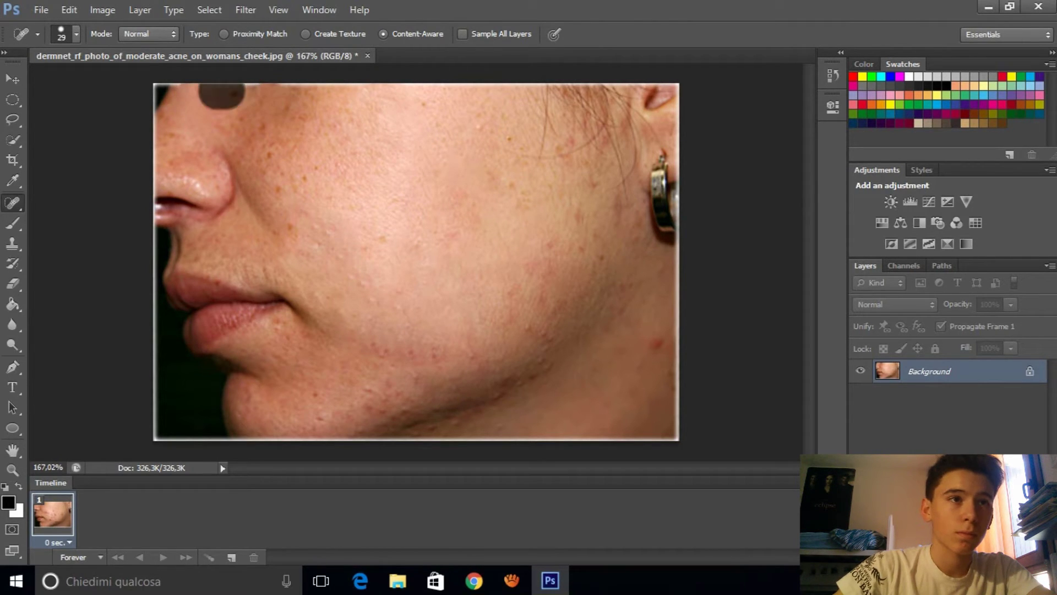
Heal the faint spots beside the nose and down the upper cheek
{"action": "left_click", "coordinate": [189, 113]}
{"action": "left_click", "coordinate": [175, 138]}
{"action": "left_click_drag", "start_coordinate": [275, 147], "coordinate": [281, 203]}
{"action": "left_click", "coordinate": [281, 217]}
{"action": "left_click", "coordinate": [301, 147]}
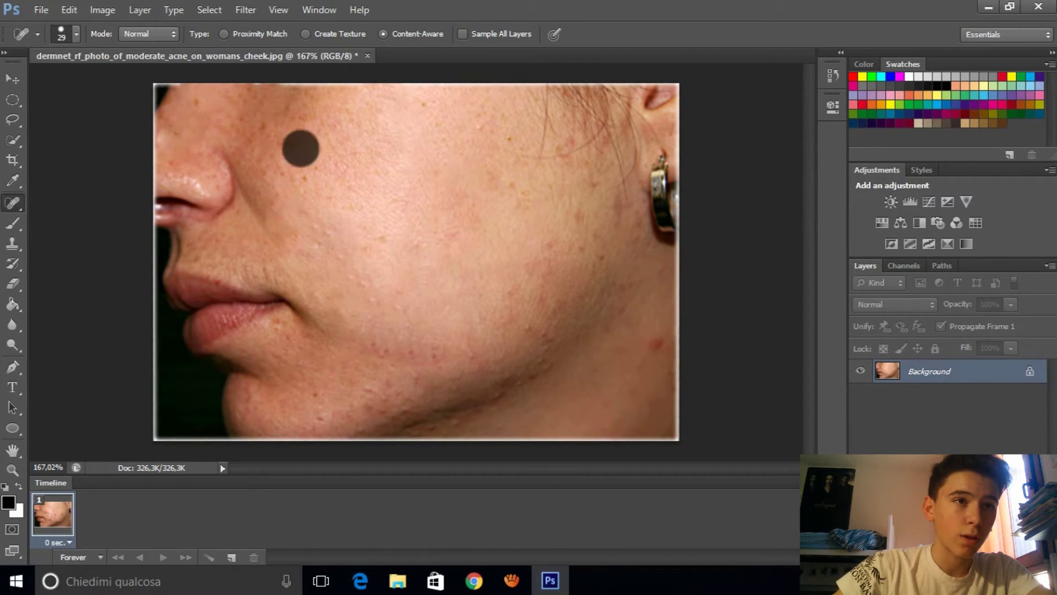
{"action": "left_click", "coordinate": [285, 164]}
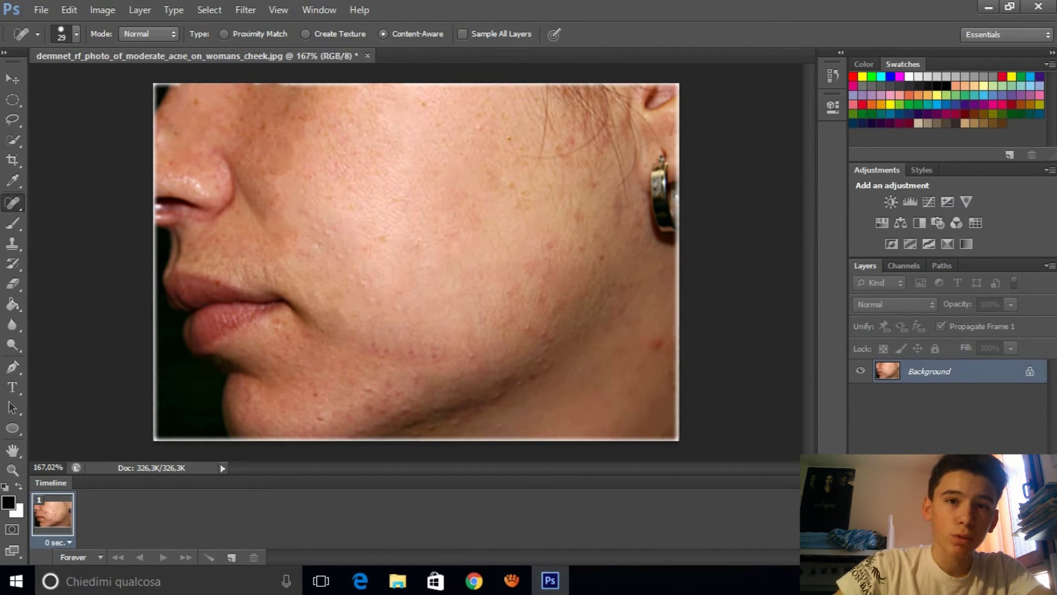
Heal the marks along the jaw and lower cheek
{"action": "left_click", "coordinate": [663, 369]}
{"action": "left_click", "coordinate": [629, 384]}
{"action": "left_click", "coordinate": [549, 370]}
{"action": "left_click", "coordinate": [535, 339]}
{"action": "left_click", "coordinate": [410, 360]}
{"action": "left_click", "coordinate": [382, 392]}
{"action": "left_click", "coordinate": [410, 399]}
Heal the lines of spots down the chin, including the dark spot at its bottom
{"action": "left_click", "coordinate": [392, 350]}
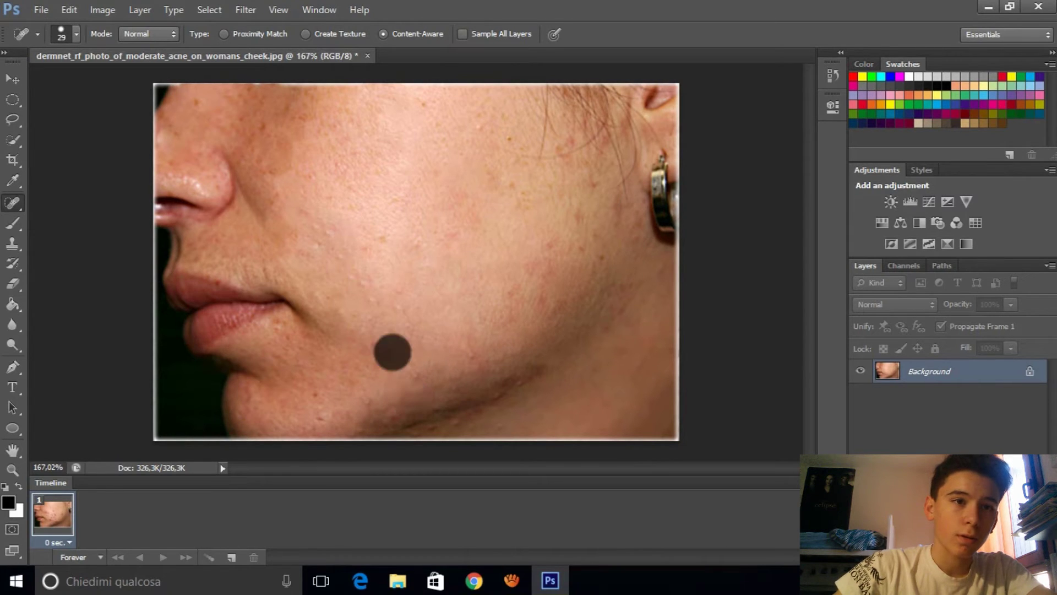
{"action": "left_click_drag", "start_coordinate": [385, 337], "coordinate": [357, 359]}
{"action": "left_click", "coordinate": [342, 384]}
{"action": "mouse_move", "coordinate": [311, 417]}
{"action": "left_mouse_down"}
{"action": "mouse_move", "coordinate": [278, 417]}
{"action": "mouse_move", "coordinate": [265, 401]}
{"action": "left_mouse_up"}
{"action": "left_click", "coordinate": [326, 386]}
{"action": "left_click", "coordinate": [261, 411]}
{"action": "left_click", "coordinate": [250, 408]}
Heal the blemishes on the chin, below the lip and on the upper lip
{"action": "left_click", "coordinate": [311, 349]}
{"action": "left_click", "coordinate": [266, 390]}
{"action": "left_click", "coordinate": [283, 357]}
{"action": "left_click", "coordinate": [292, 325]}
{"action": "left_click", "coordinate": [256, 339]}
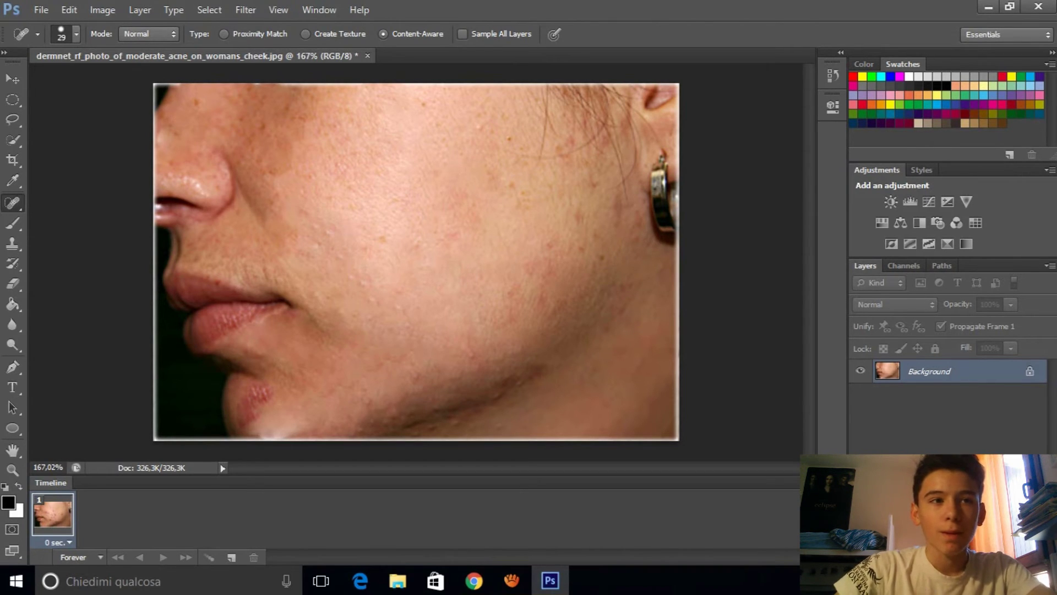
{"action": "left_click", "coordinate": [200, 289]}
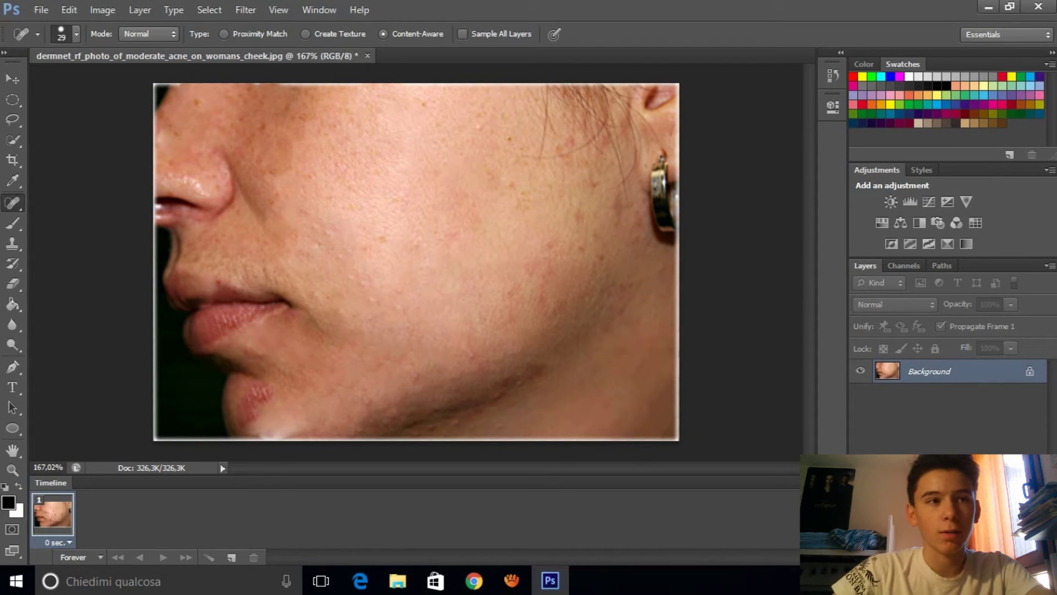
{"action": "left_click", "coordinate": [69, 10]}
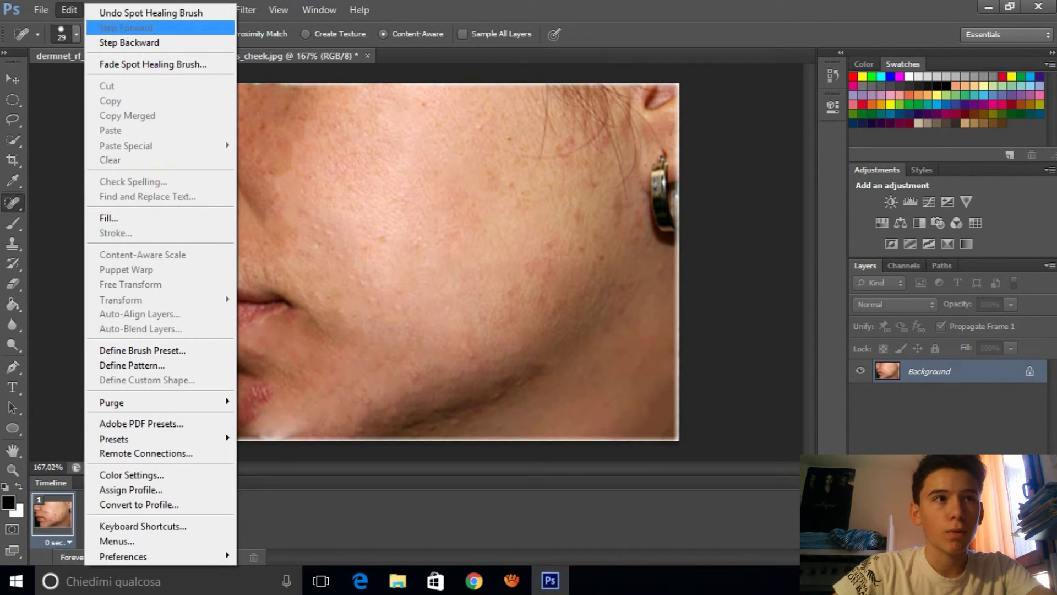
Undo the last healing stroke and re-heal the blemishes along the upper cheek
{"action": "left_click", "coordinate": [151, 12]}
{"action": "left_click_drag", "start_coordinate": [265, 124], "coordinate": [265, 168]}
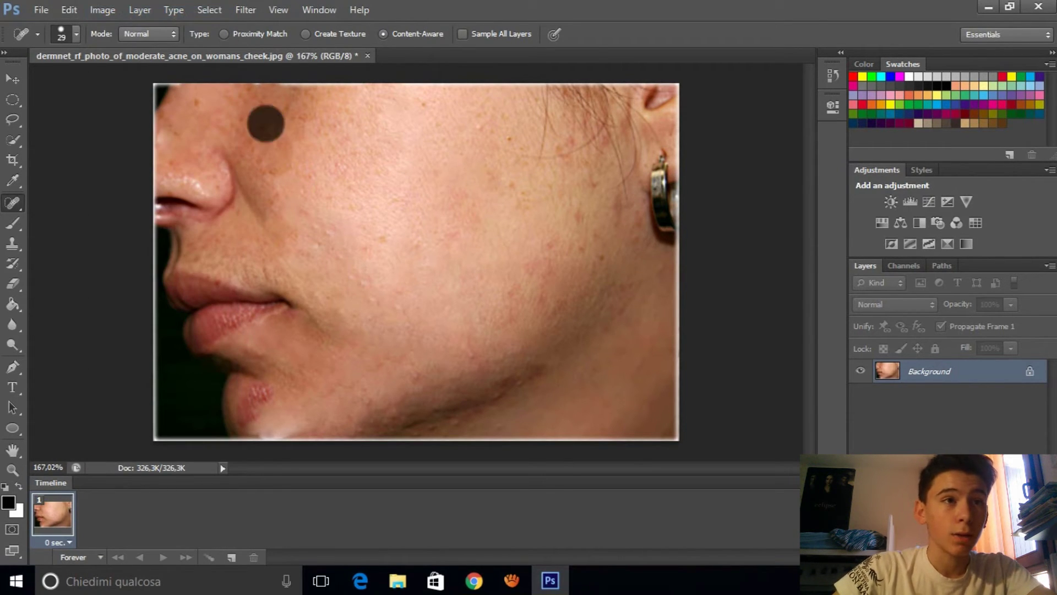
{"action": "left_click_drag", "start_coordinate": [213, 117], "coordinate": [339, 111]}
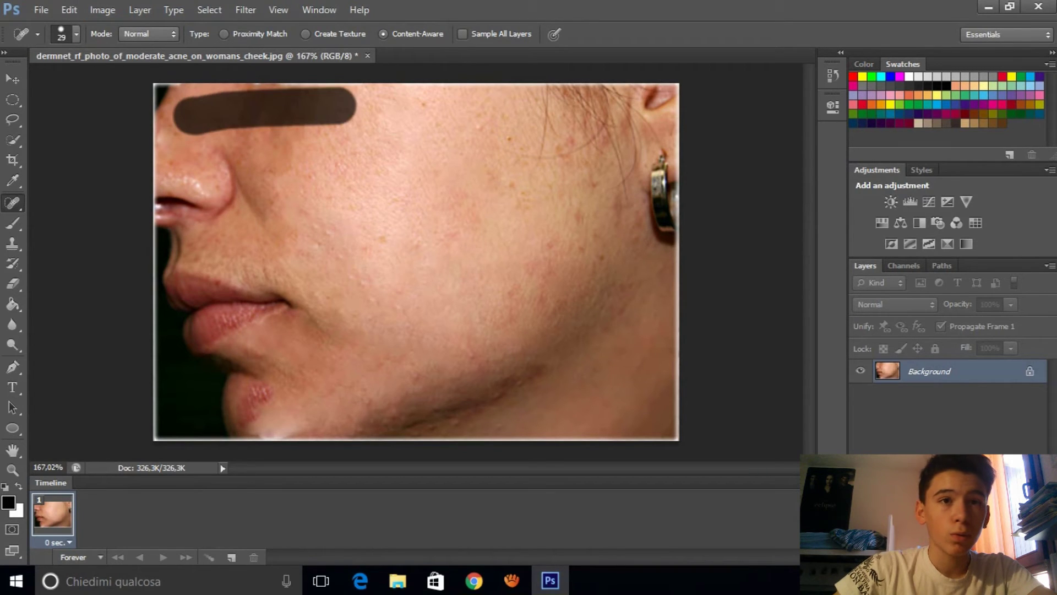
{"action": "left_click_drag", "start_coordinate": [528, 198], "coordinate": [563, 241]}
Heal the spots across the middle of the cheek with the Spot Healing Brush
{"action": "left_click", "coordinate": [614, 274]}
{"action": "left_click", "coordinate": [553, 286]}
{"action": "left_click_drag", "start_coordinate": [352, 296], "coordinate": [397, 296]}
{"action": "left_click", "coordinate": [447, 282]}
Heal the marks on the cheek near the ear and the upper right cheek
{"action": "mouse_move", "coordinate": [593, 170]}
{"action": "left_mouse_down"}
{"action": "mouse_move", "coordinate": [558, 120]}
{"action": "mouse_move", "coordinate": [602, 160]}
{"action": "left_mouse_up"}
{"action": "left_click", "coordinate": [582, 128]}
{"action": "left_click", "coordinate": [528, 172]}
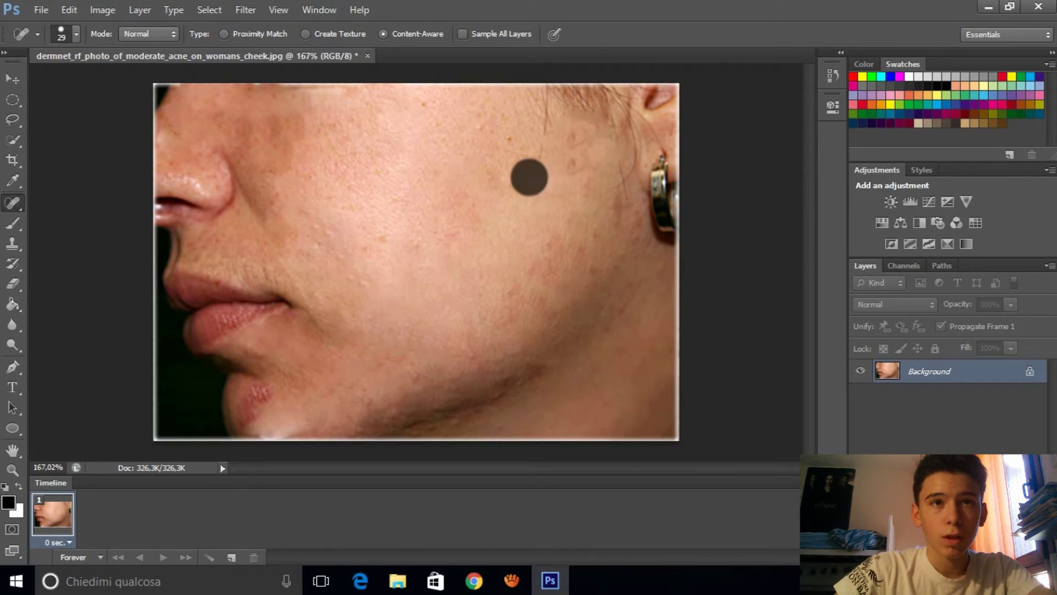
{"action": "left_click", "coordinate": [520, 122]}
{"action": "left_click_drag", "start_coordinate": [494, 144], "coordinate": [498, 176]}
Heal small blemishes across the cheek, between cheek and mouth, and above the upper lip
{"action": "left_click", "coordinate": [426, 100]}
{"action": "left_click", "coordinate": [336, 223]}
{"action": "left_click", "coordinate": [283, 236]}
{"action": "left_click_drag", "start_coordinate": [295, 184], "coordinate": [237, 234]}
{"action": "left_click", "coordinate": [217, 245]}
{"action": "left_click", "coordinate": [202, 251]}
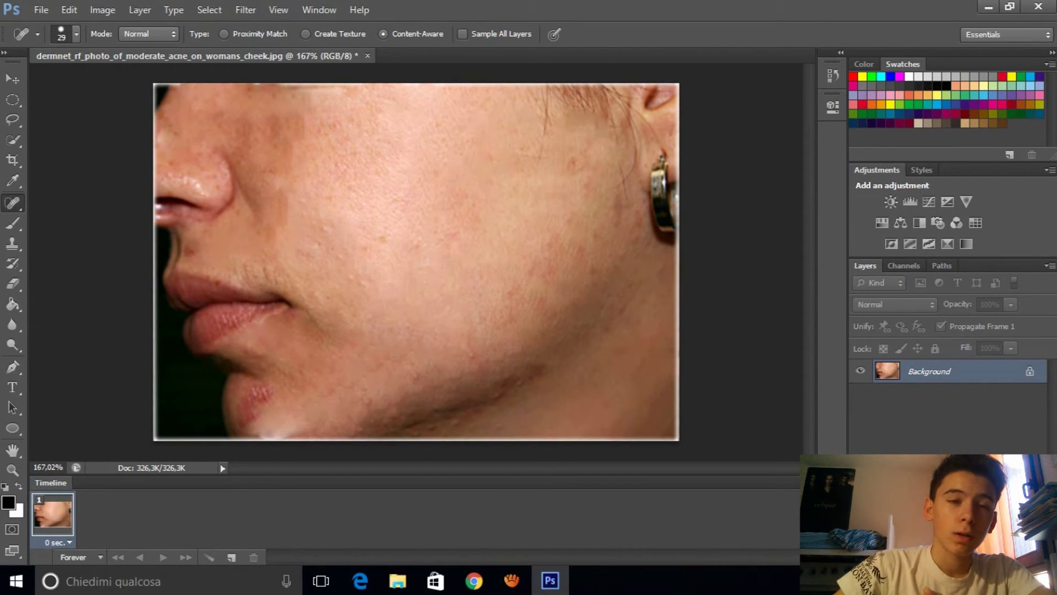
Heal the marks along the jawline and lower cheek
{"action": "left_click_drag", "start_coordinate": [518, 401], "coordinate": [497, 401]}
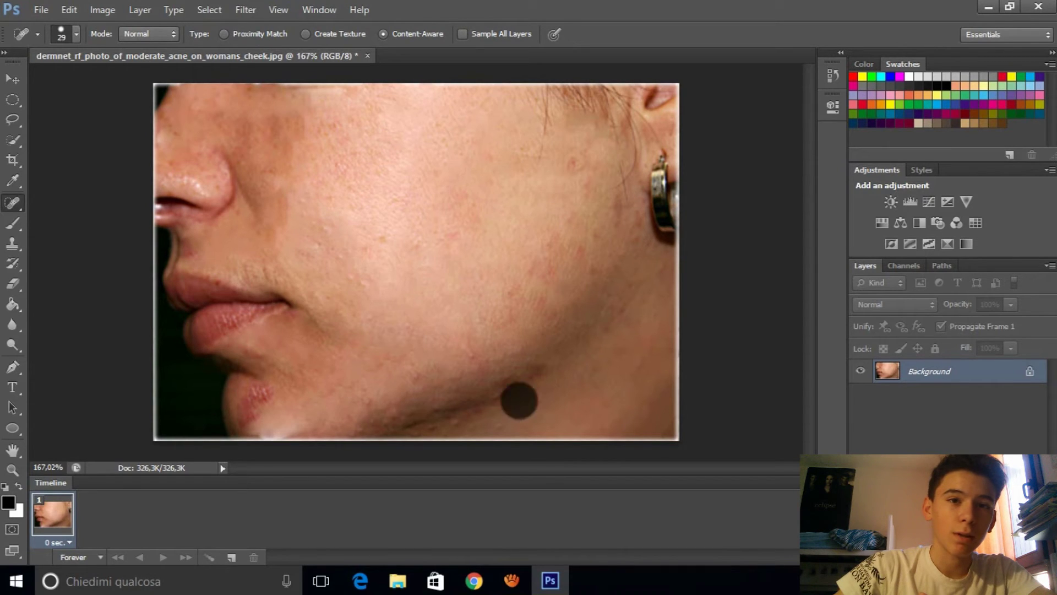
{"action": "left_click", "coordinate": [394, 425]}
{"action": "left_click", "coordinate": [453, 414]}
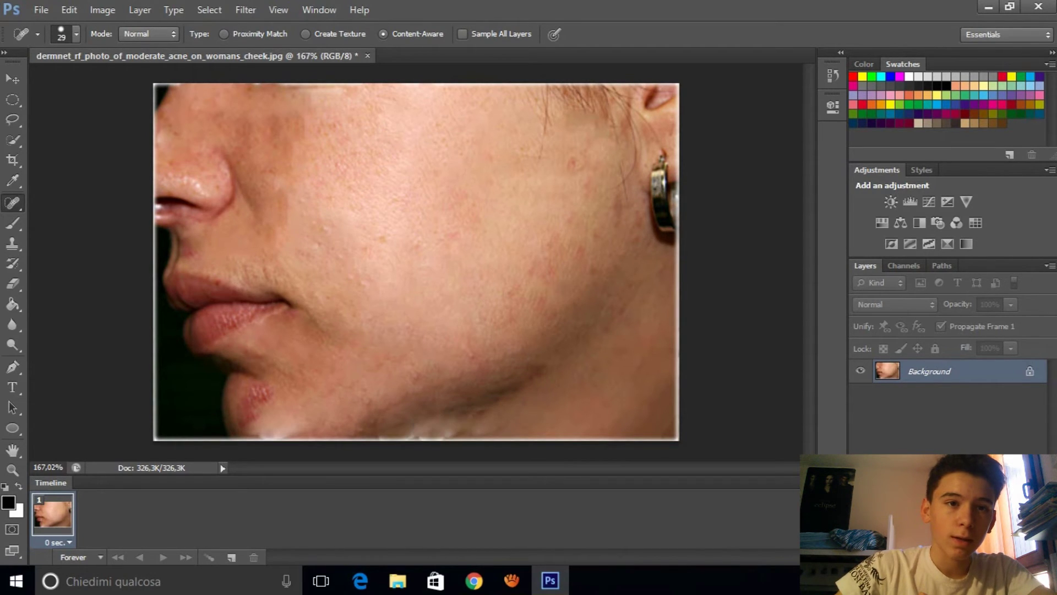
{"action": "left_click", "coordinate": [512, 381]}
{"action": "left_click", "coordinate": [577, 276]}
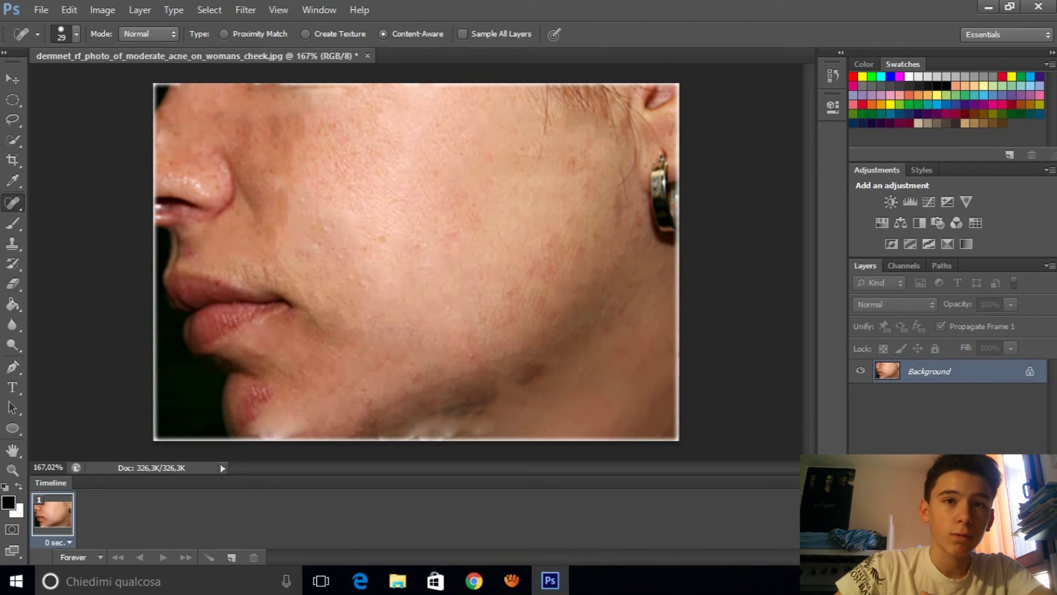
Heal the leftover faint spots across the right side of the cheek
{"action": "left_click", "coordinate": [628, 225]}
{"action": "left_click", "coordinate": [582, 172]}
{"action": "left_click", "coordinate": [551, 161]}
{"action": "left_click", "coordinate": [511, 135]}
{"action": "left_click", "coordinate": [494, 158]}
Heal spots along the top of the cheek, then compare against the original acne photo in Chrome
{"action": "left_click", "coordinate": [335, 100]}
{"action": "left_click", "coordinate": [289, 137]}
{"action": "left_click", "coordinate": [256, 132]}
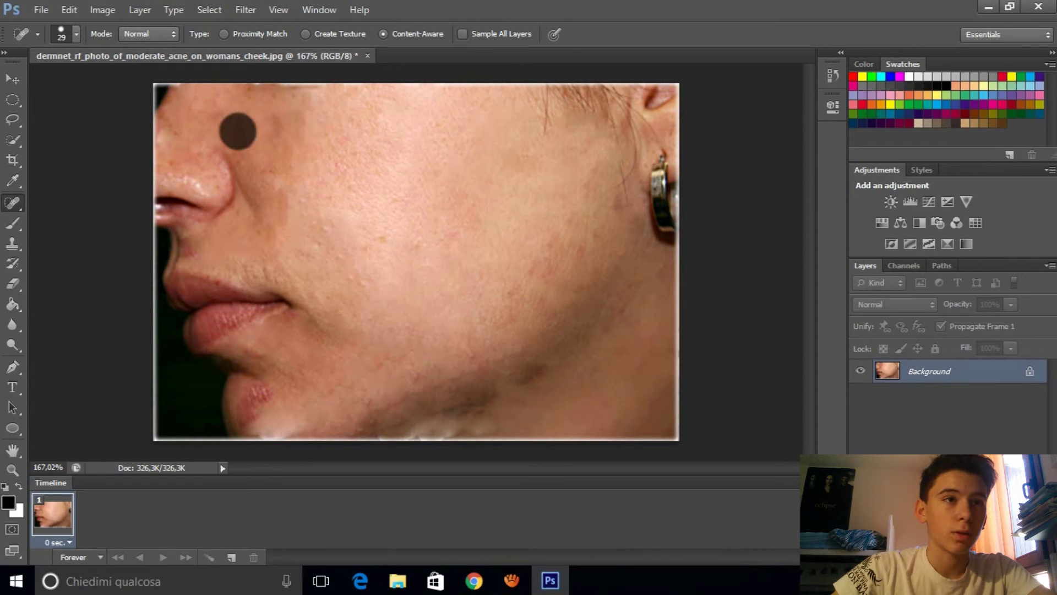
{"action": "left_click", "coordinate": [212, 136]}
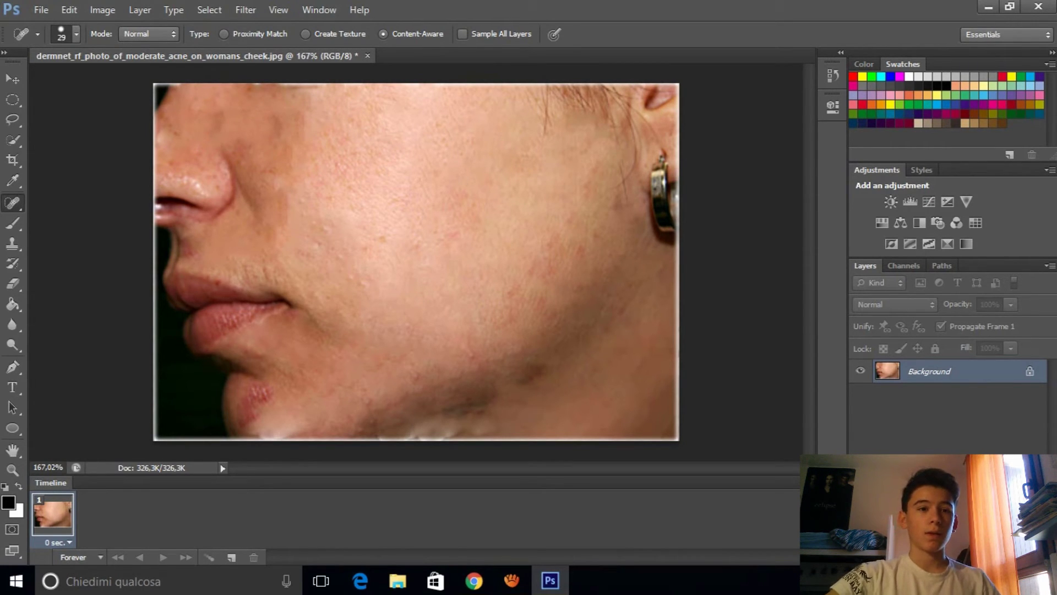
{"action": "left_click", "coordinate": [474, 580]}
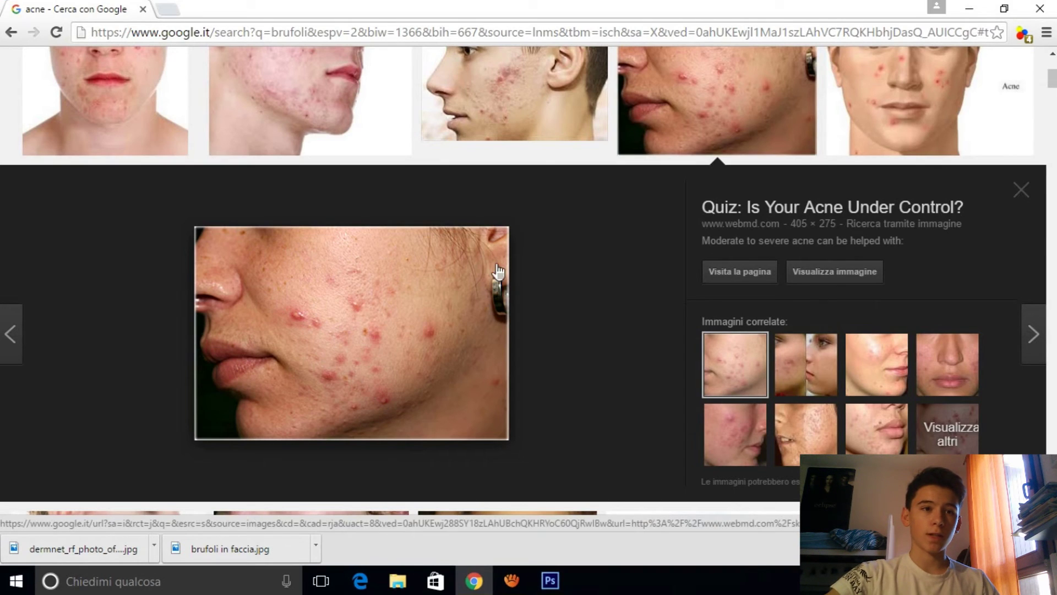
{"action": "left_click", "coordinate": [969, 8]}
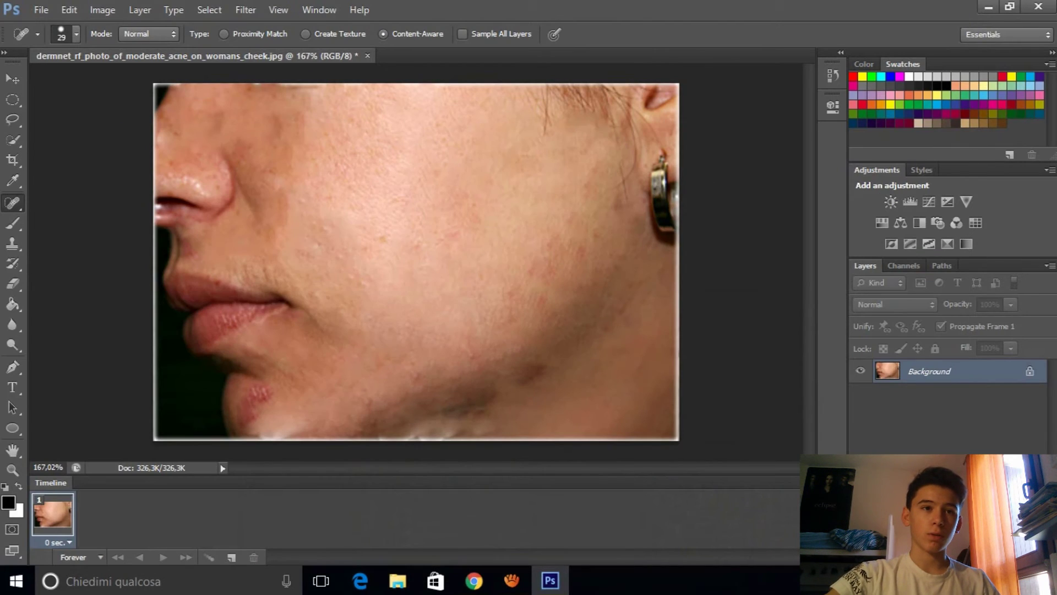
{"action": "left_click", "coordinate": [42, 10]}
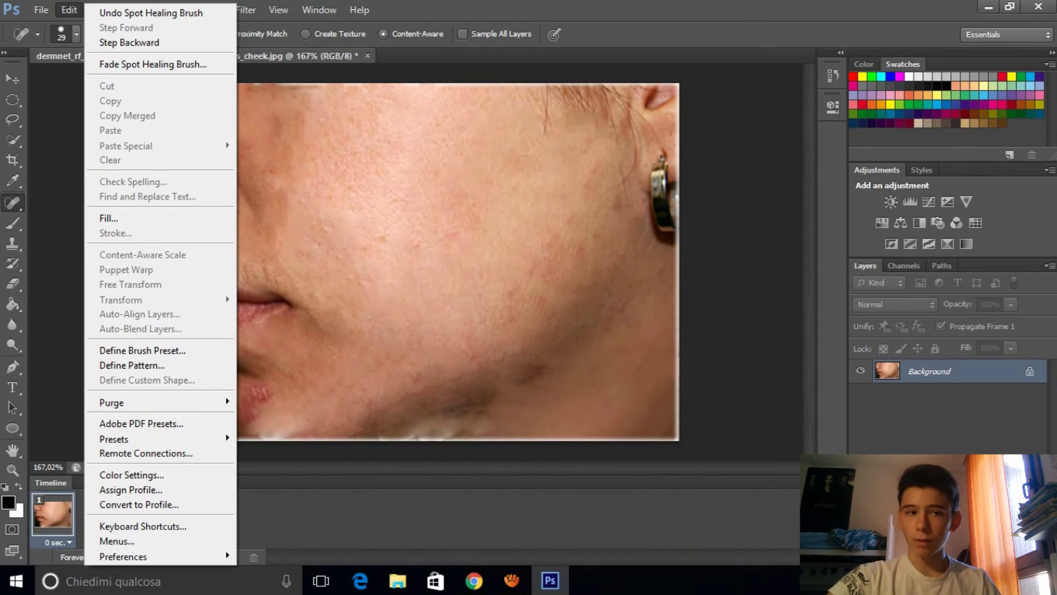
{"action": "key", "text": "Escape"}
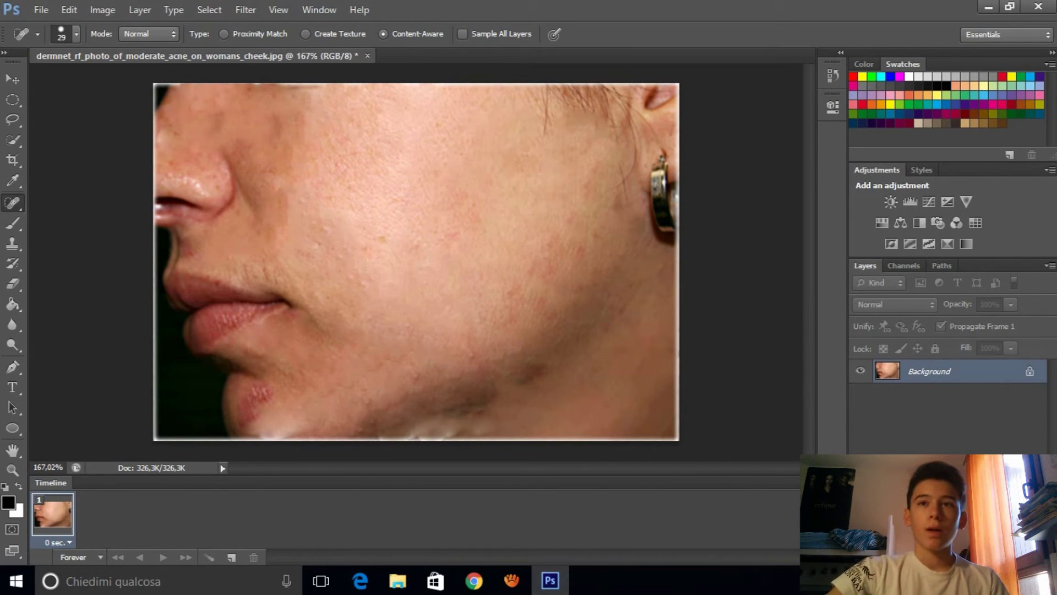
Minimize the Photoshop window, leaving the healed cheek photo open, to reveal the Windows desktop
{"action": "left_click", "coordinate": [989, 7]}
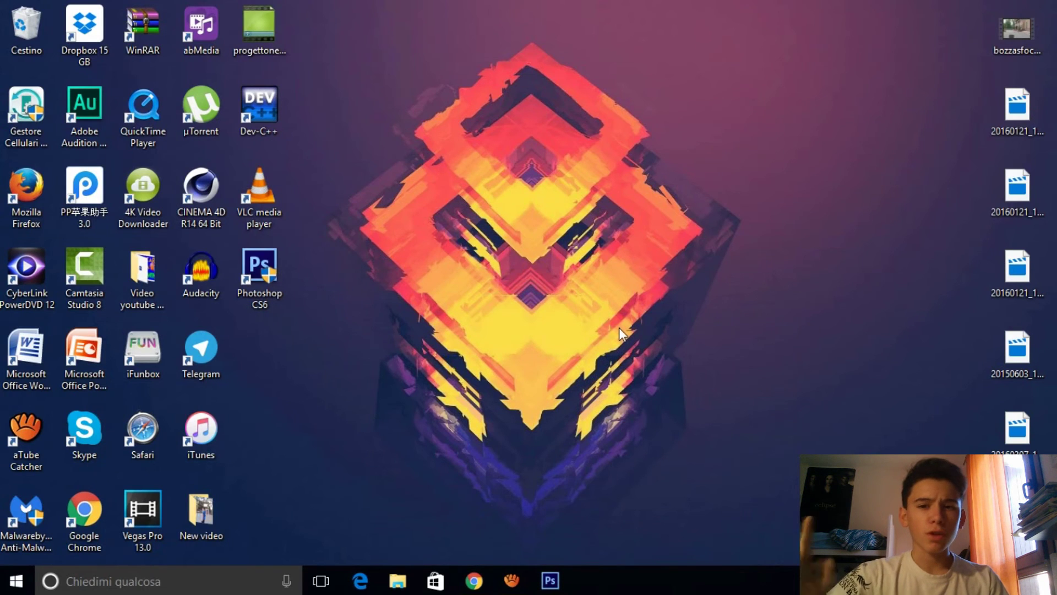